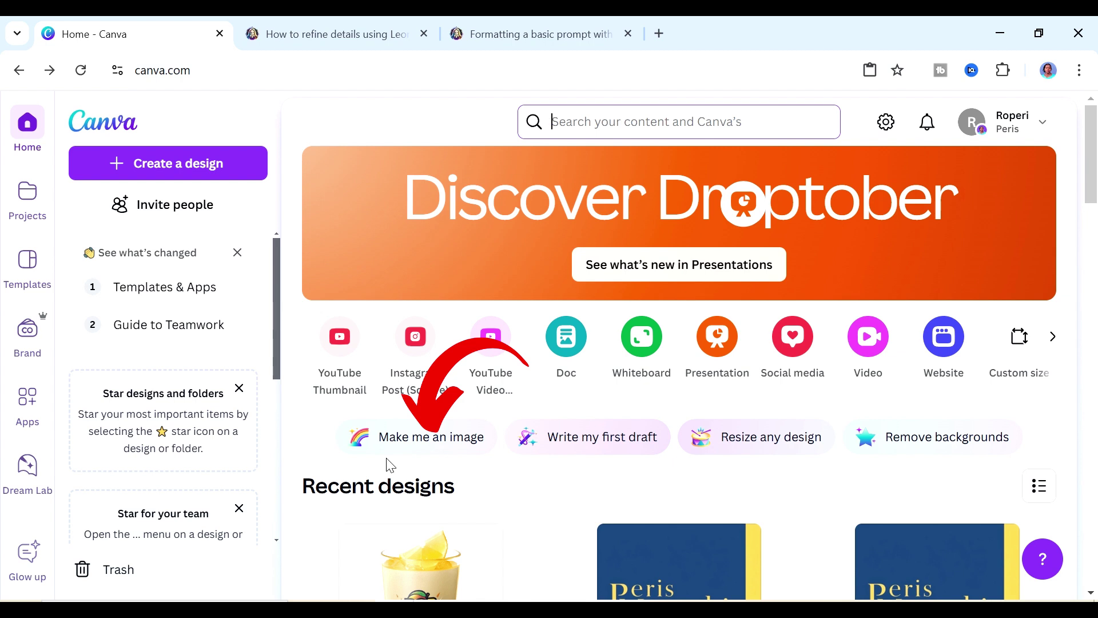
Step: Go to canva.com/dream-lab to bring up Canva's Dream Lab image-generation page
left_click(280, 69)
type("dream-lab")
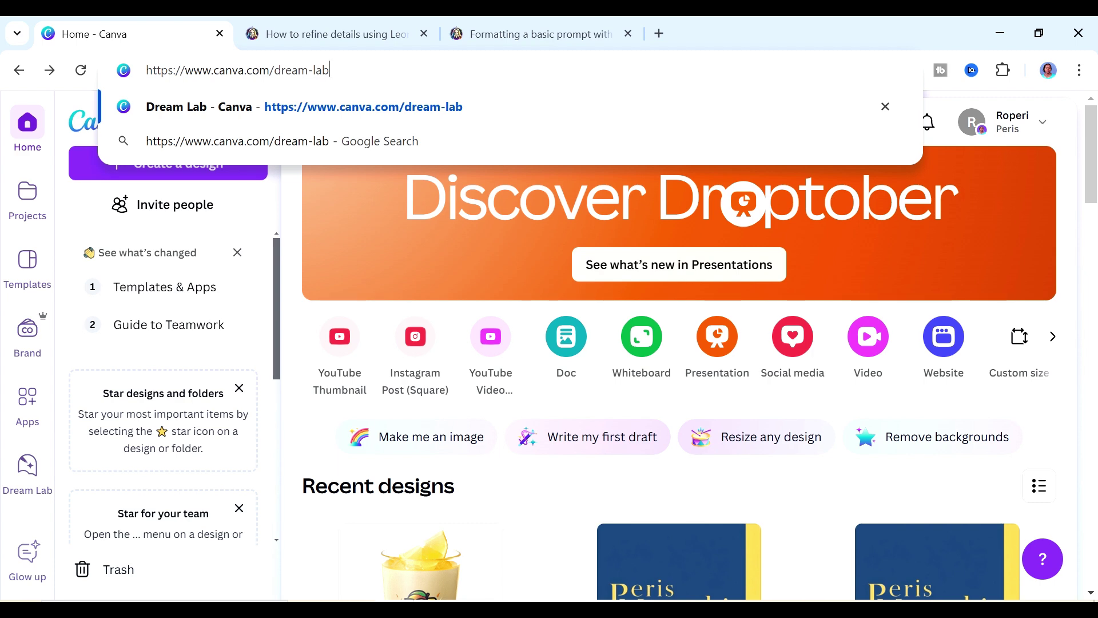
left_click(21, 462)
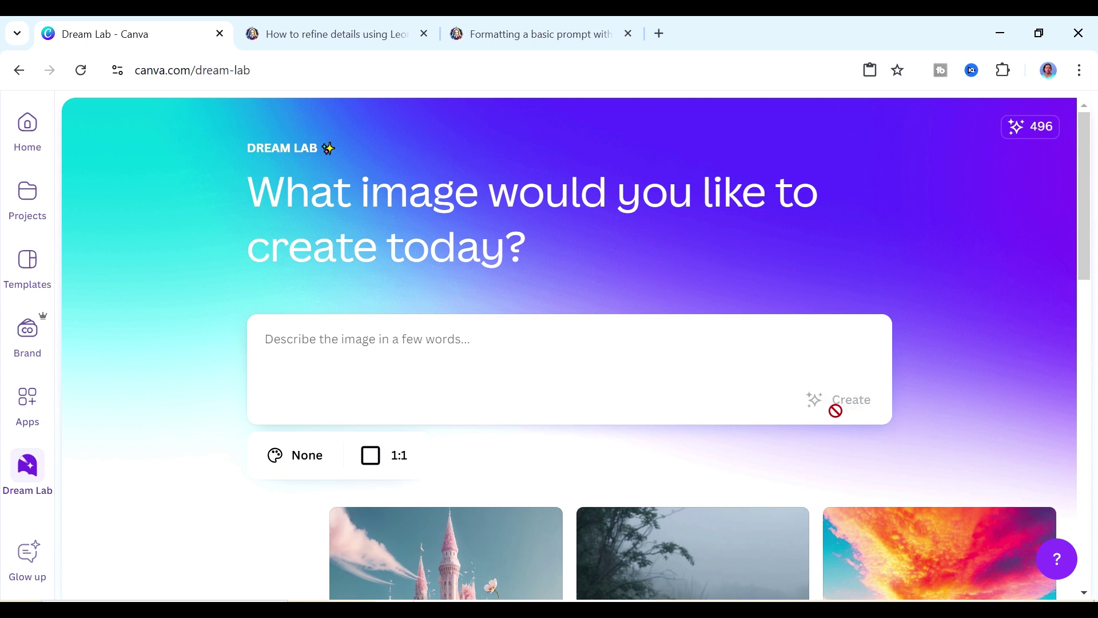
Step: Review Dream Lab's styles and aspect ratios, keep style None and 1:1, and scroll to the examples
left_click(300, 470)
mouse_move(527, 250)
left_mouse_down()
mouse_move(527, 283)
mouse_move(535, 246)
mouse_move(505, 404)
left_mouse_up()
left_click(393, 458)
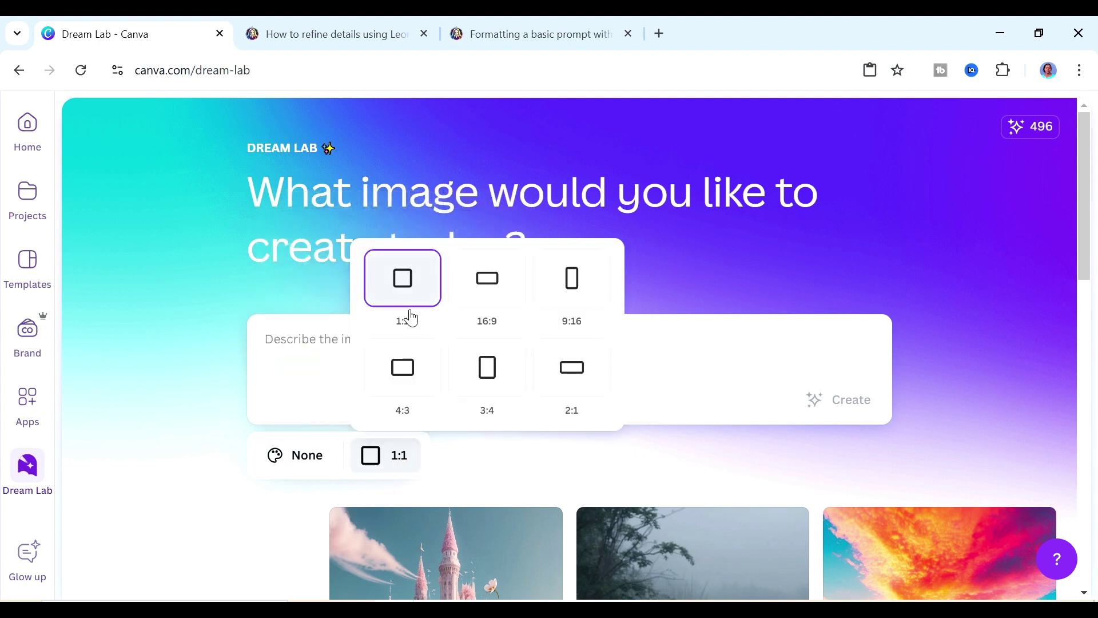
left_click(1081, 220)
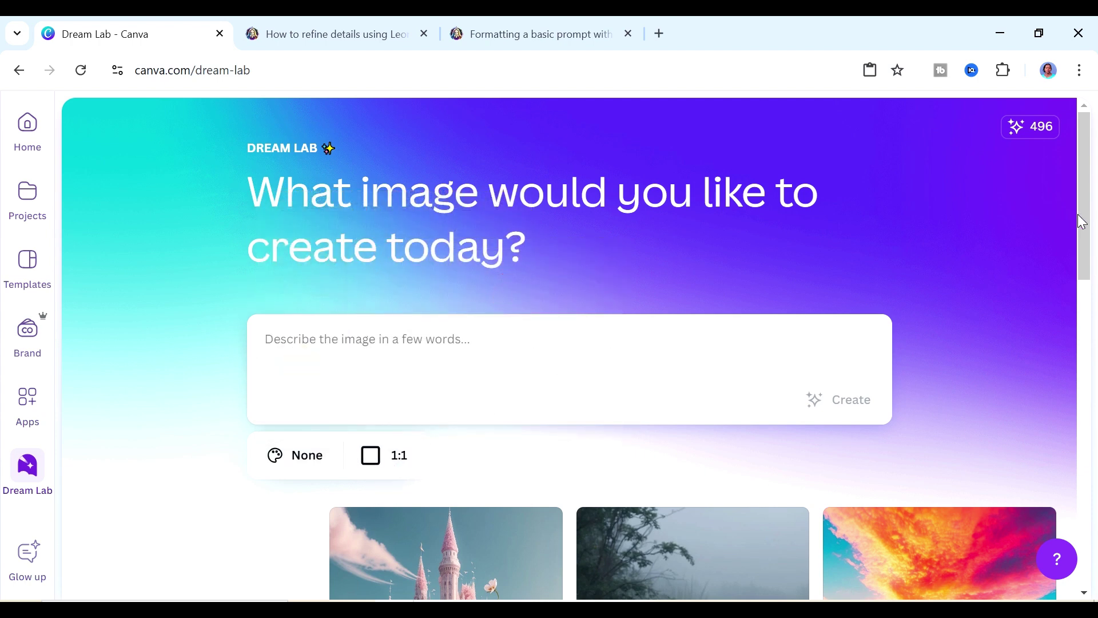
left_click_drag(1088, 223, 1096, 535)
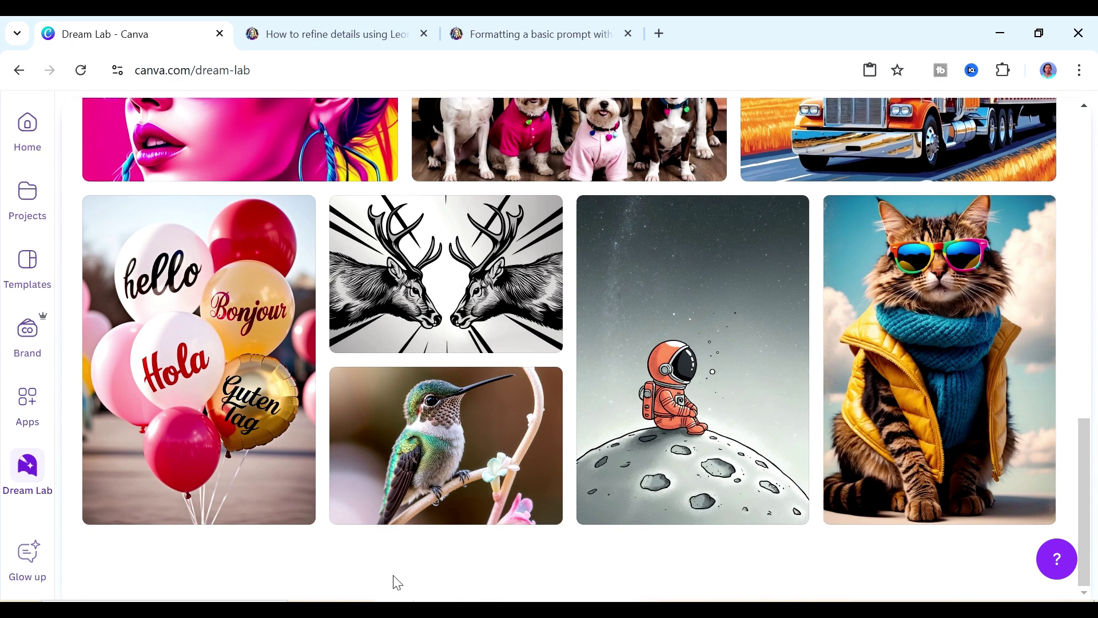
Step: Load the multilingual greeting balloons example prompt into the Dream Lab box
mouse_move(224, 361)
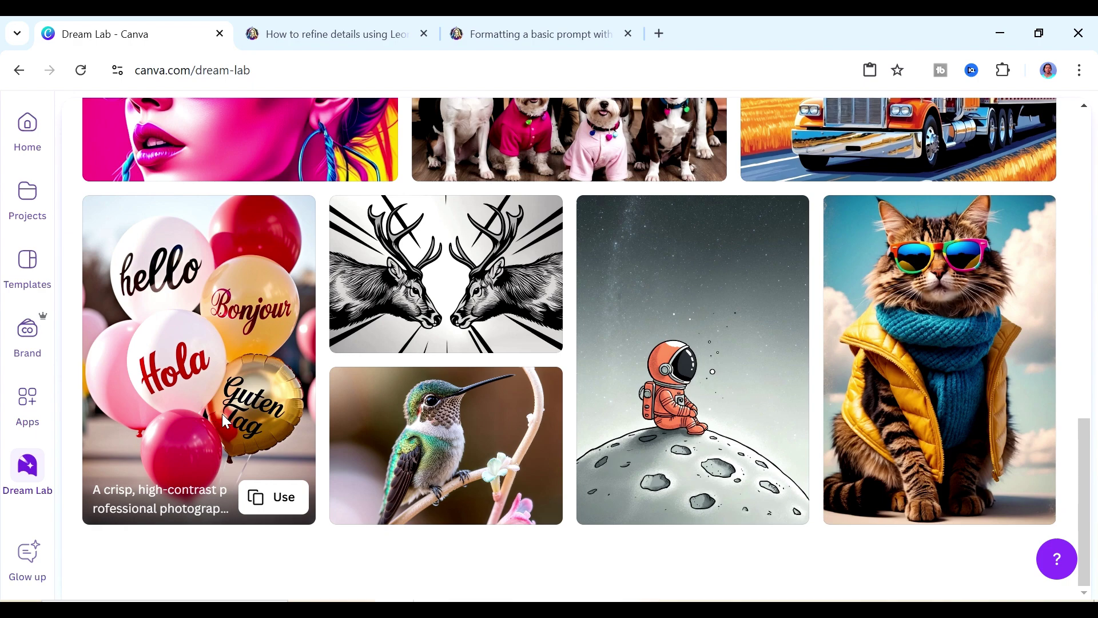
left_click(256, 499)
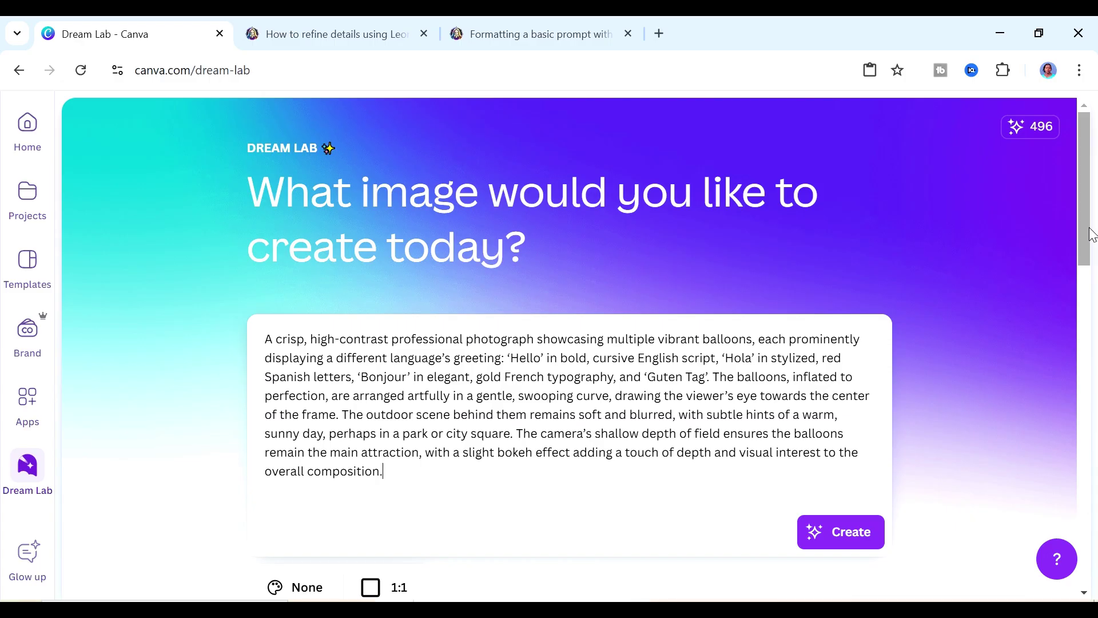
Step: Copy the full balloons prompt text and switch to the ChatGPT window
left_click_drag(1085, 225, 1089, 558)
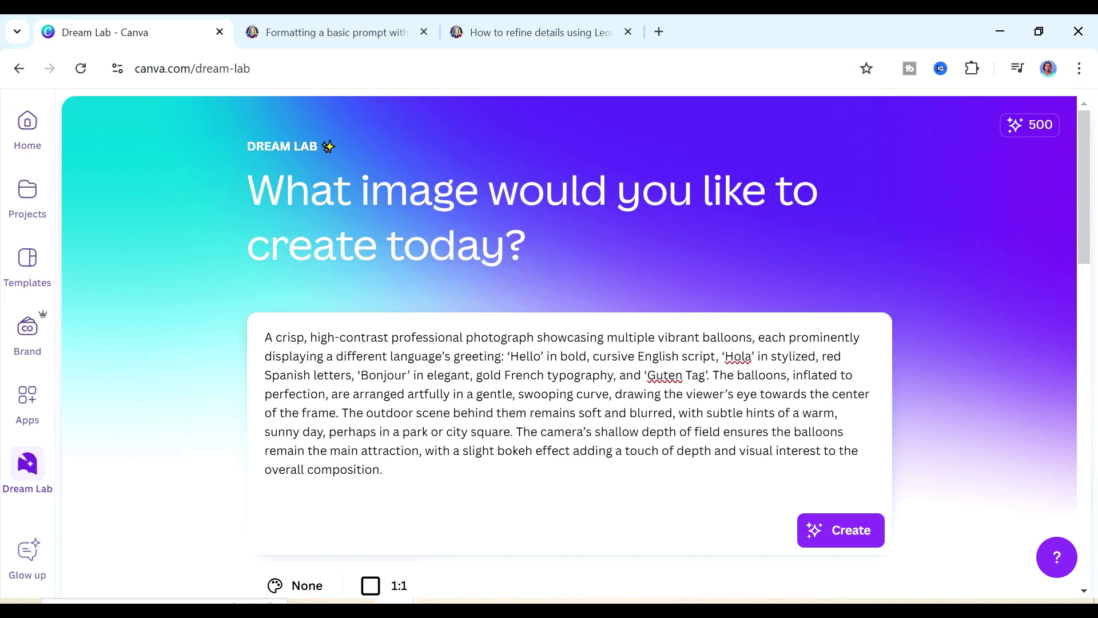
left_click_drag(393, 472, 252, 328)
right_click(313, 364)
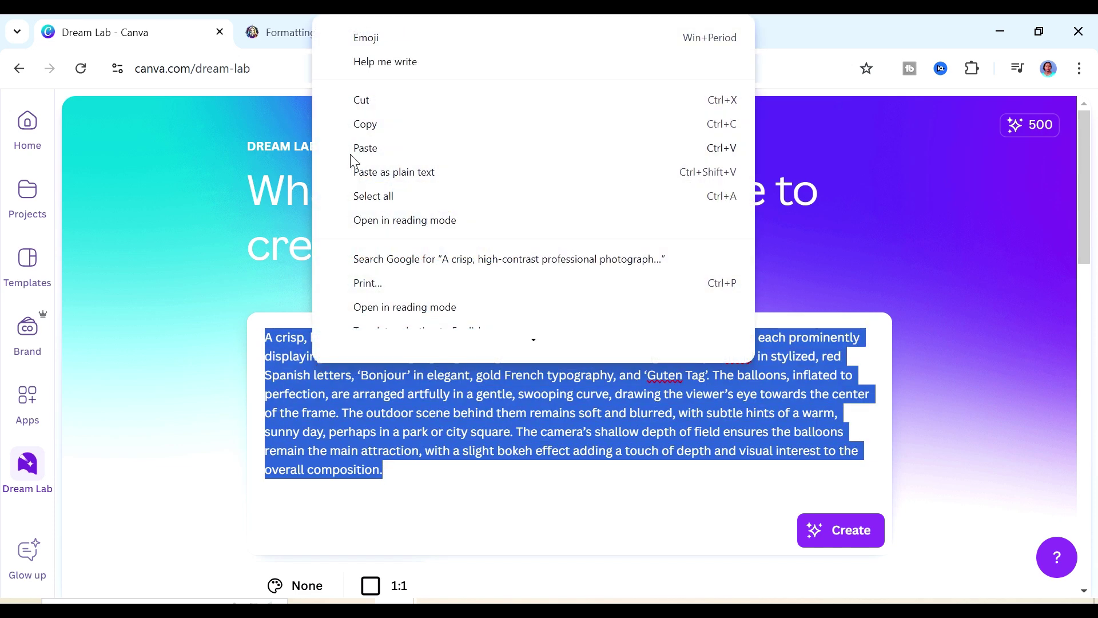
left_click(387, 123)
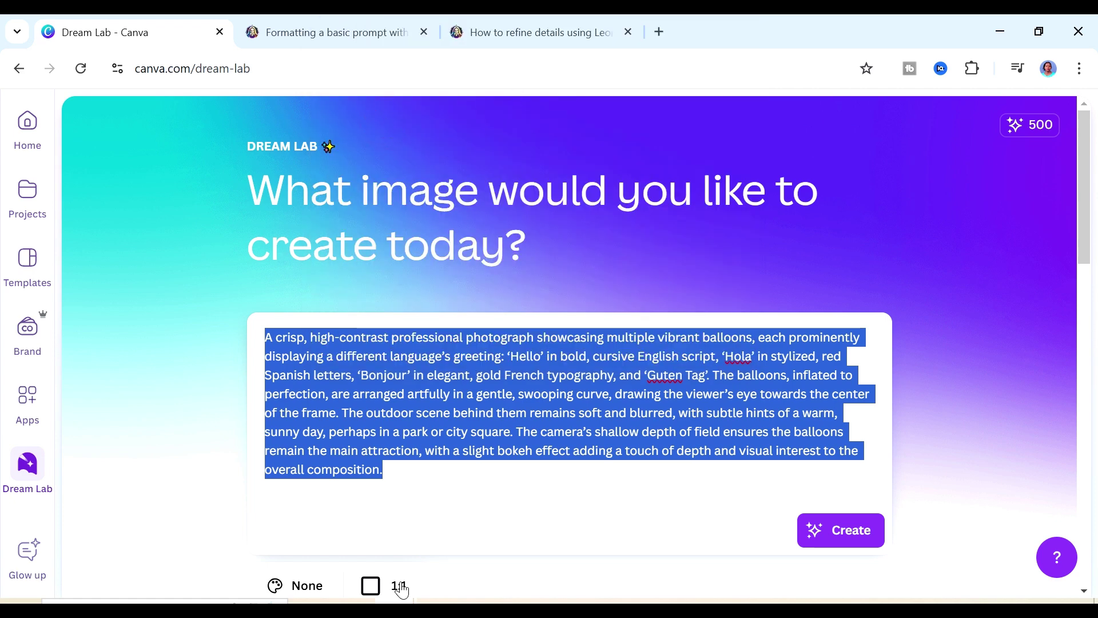
left_click(698, 601)
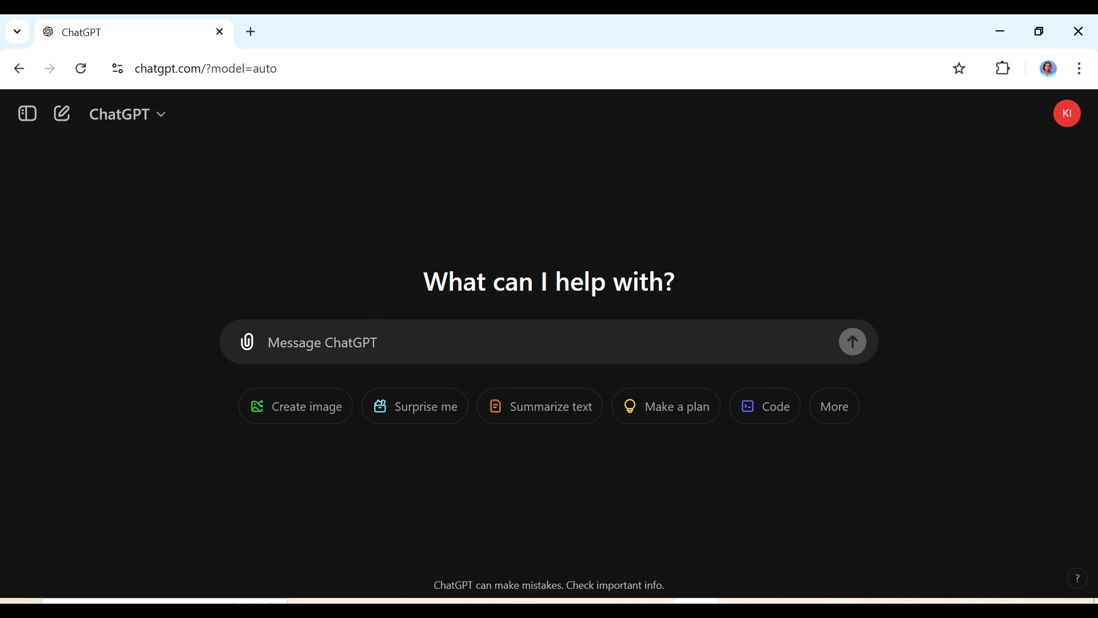
Step: Ask ChatGPT for a similar happy-10th-birthday balloon prompt, pasting the copied balloons prompt below the request
type("Create a similar prompt ")
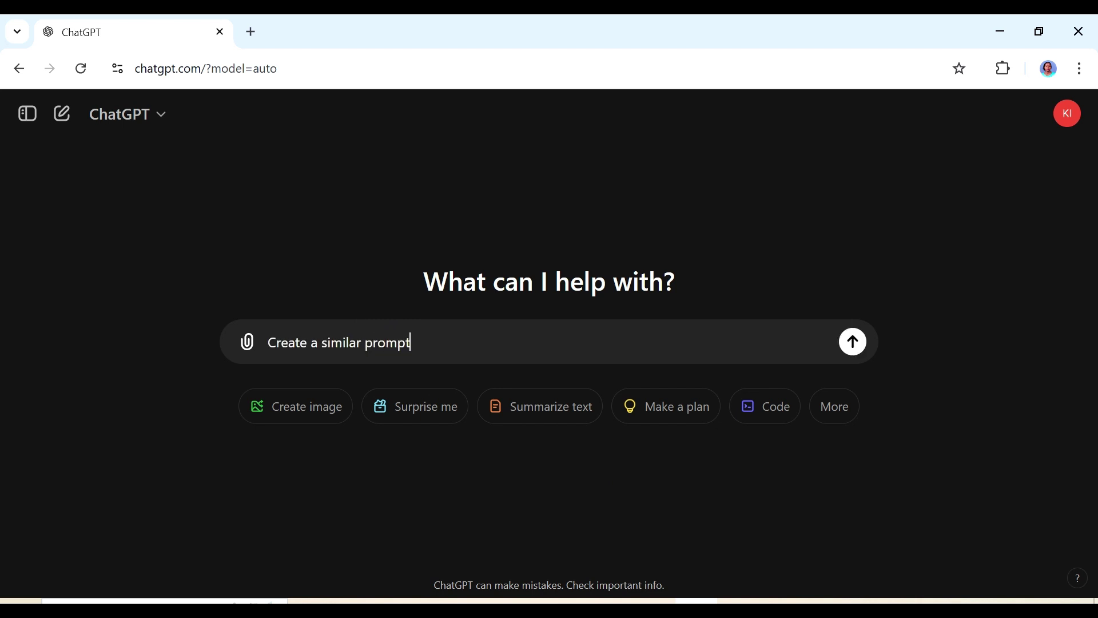
type("as the one below ")
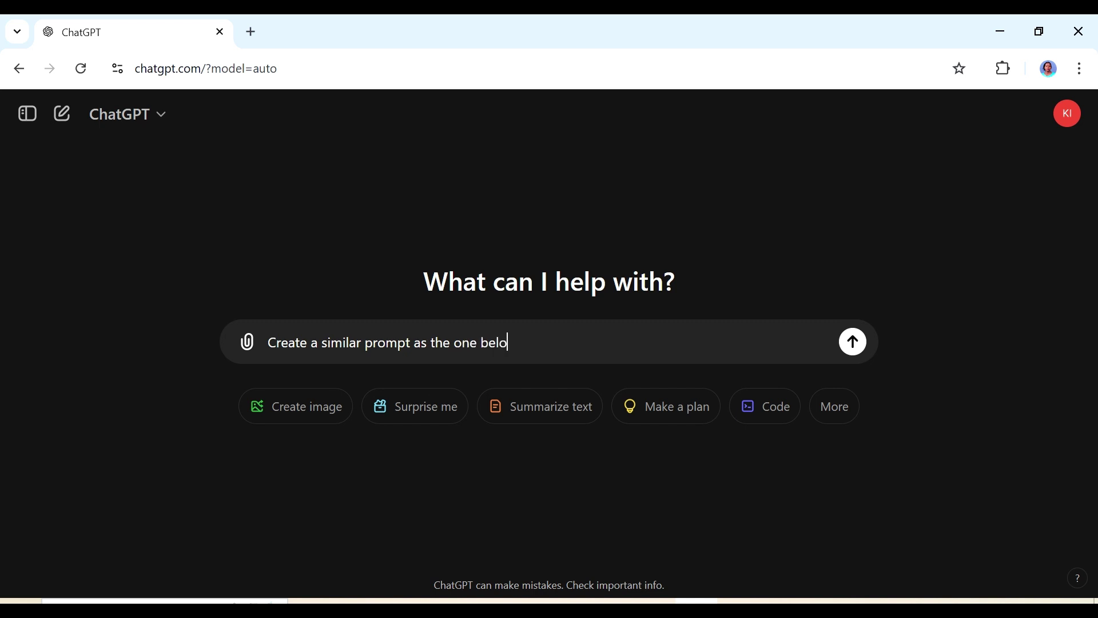
type("but")
type("for wishing Alex a happy 10th birthday using words on the ballo")
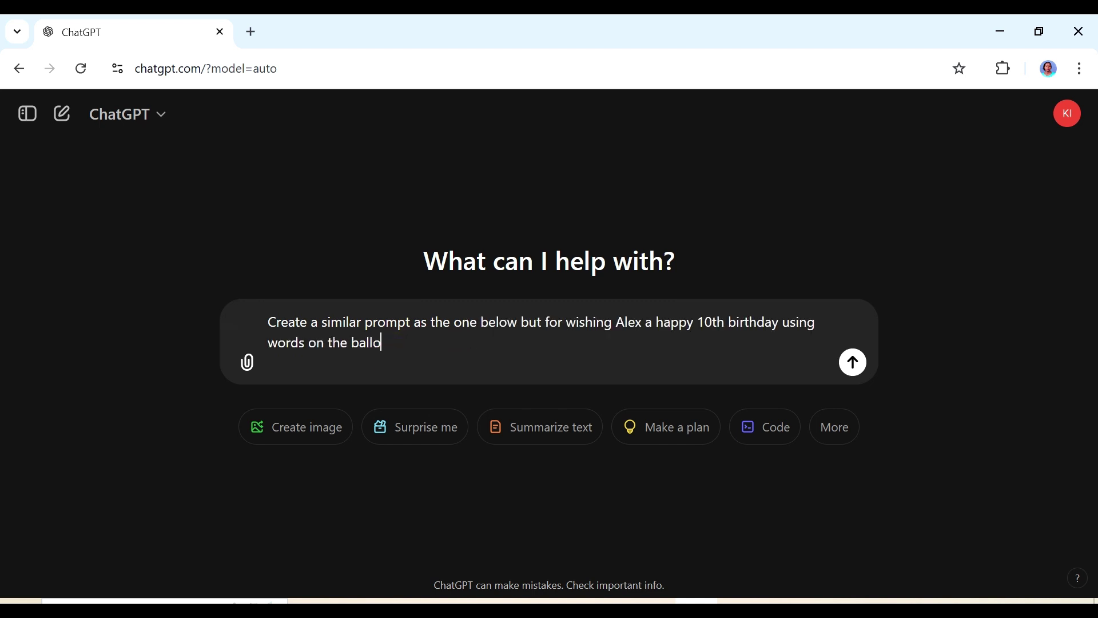
type("non")
key("shift+Return")
key("ctrl+v")
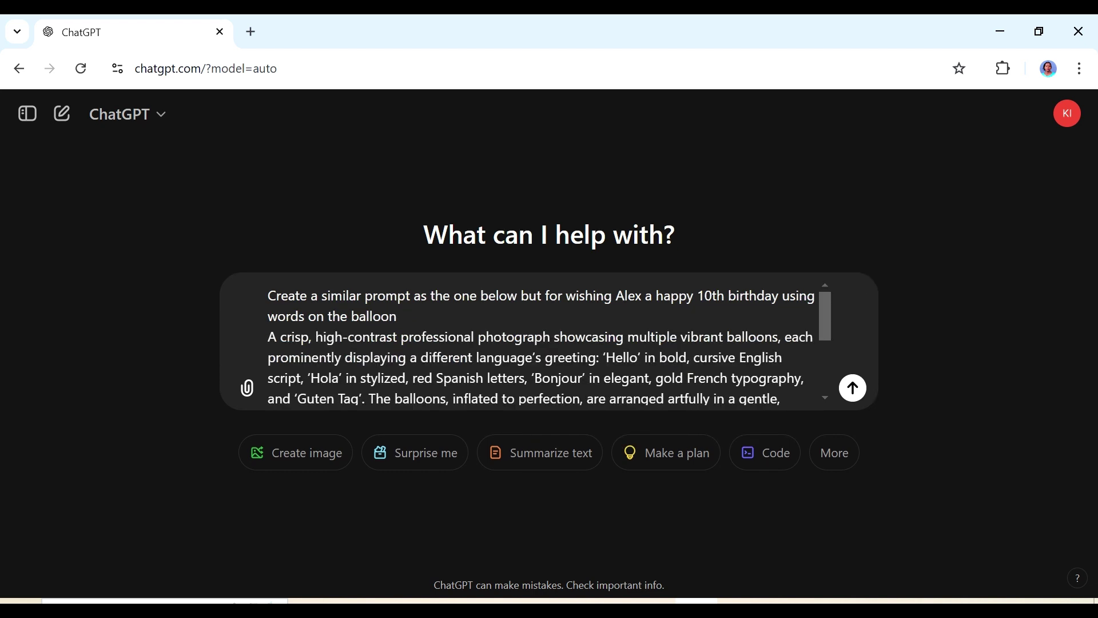
left_click(848, 394)
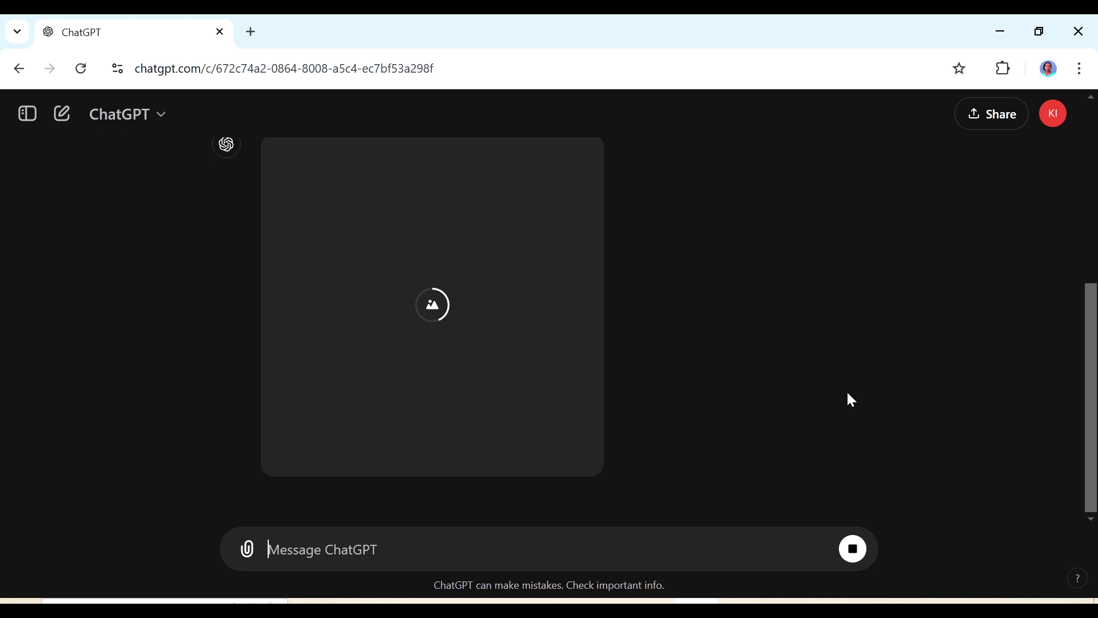
Step: After viewing the generated image, ask ChatGPT for a generic, reusable birthday-balloon prompt
left_click_drag(1089, 362, 1086, 337)
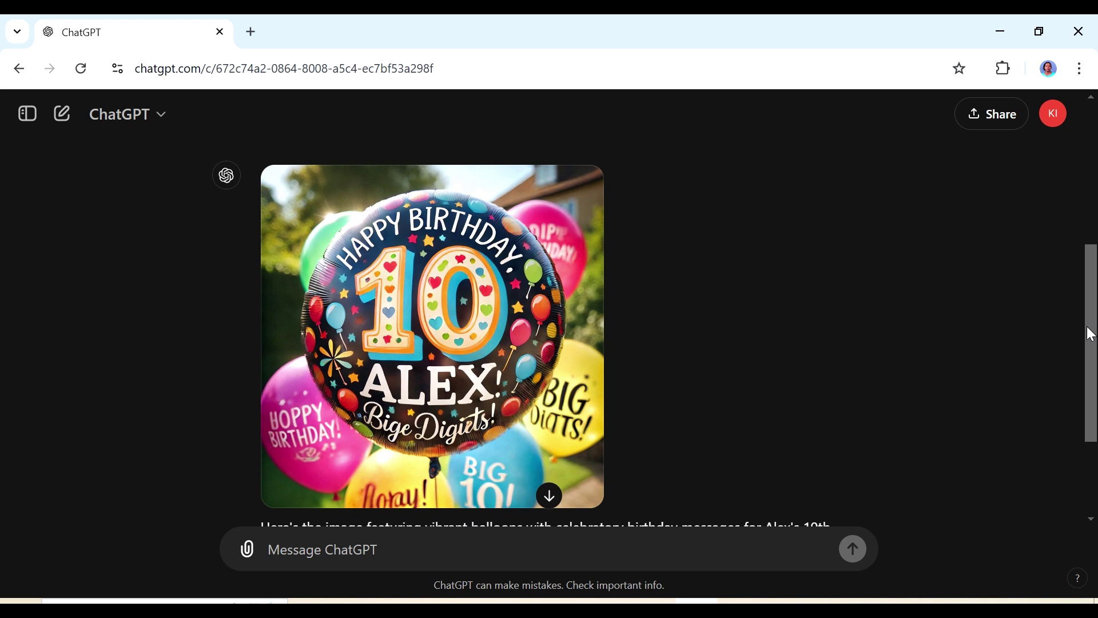
left_click_drag(1094, 323, 1092, 368)
type("What would be the actual prompt to generate that. I want a generi")
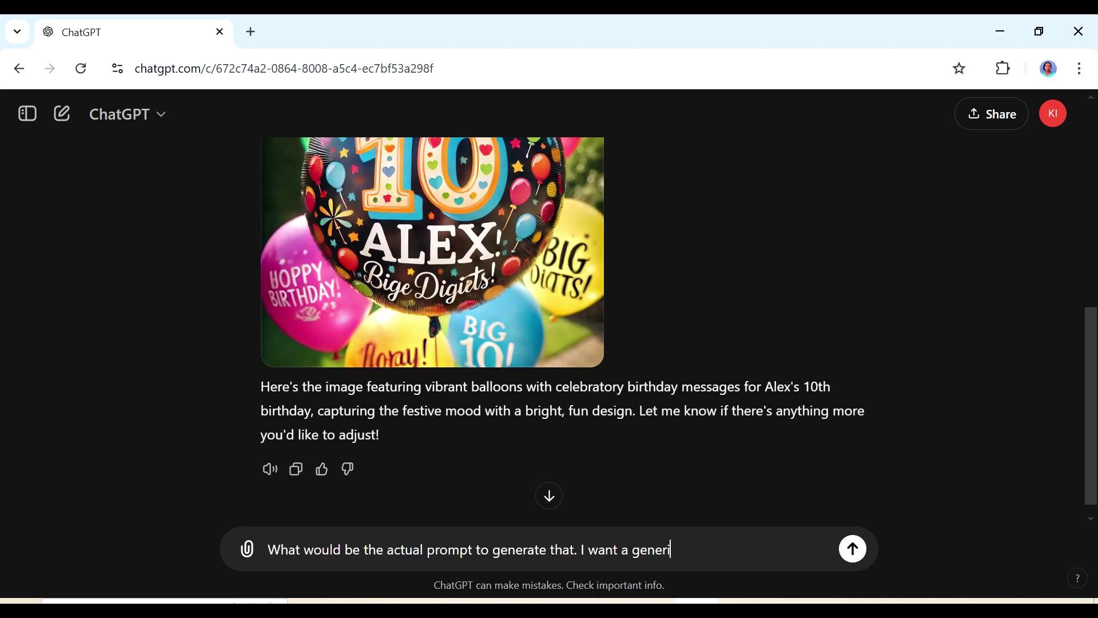
type("c prompt to use")
key("Return")
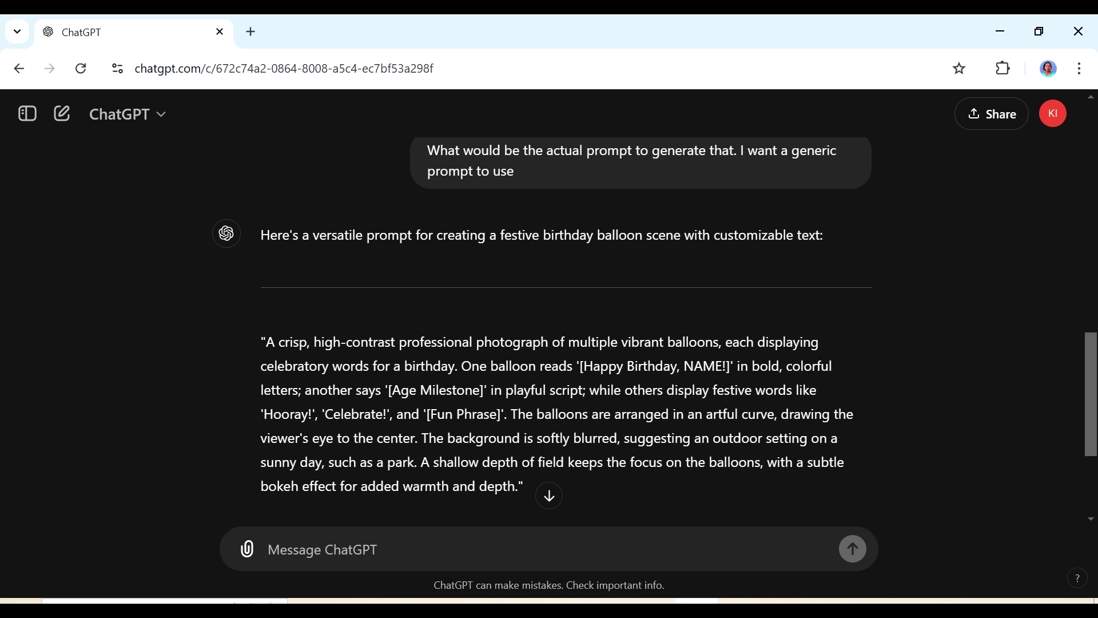
Step: Replace the Dream Lab prompt with the copied generic birthday-balloon prompt
left_click_drag(527, 486, 262, 343)
right_click(293, 361)
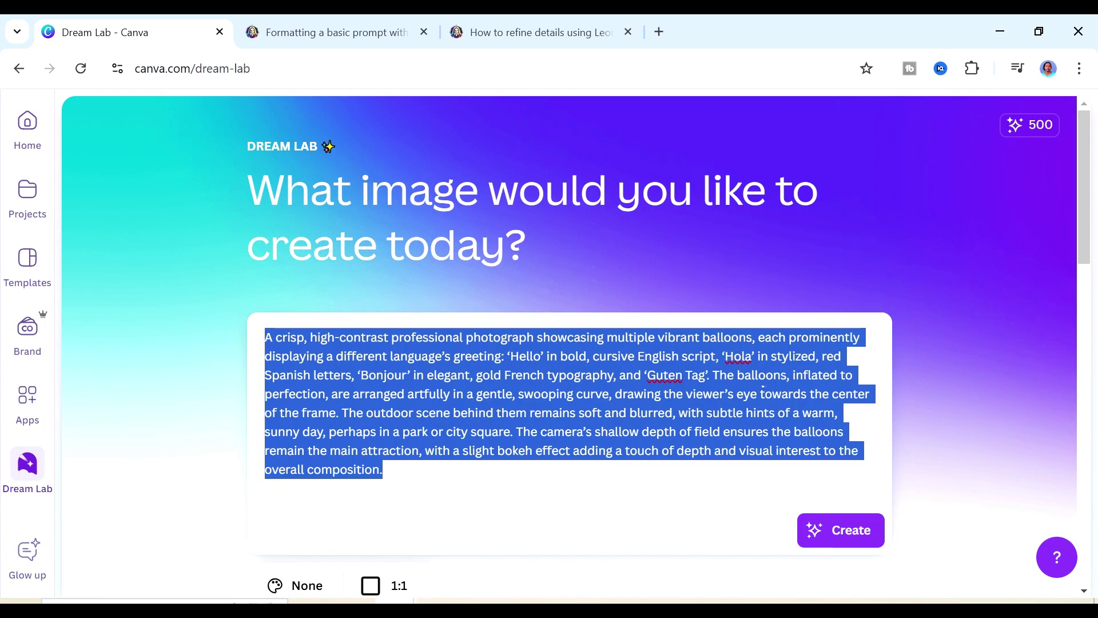
key("ctrl+v")
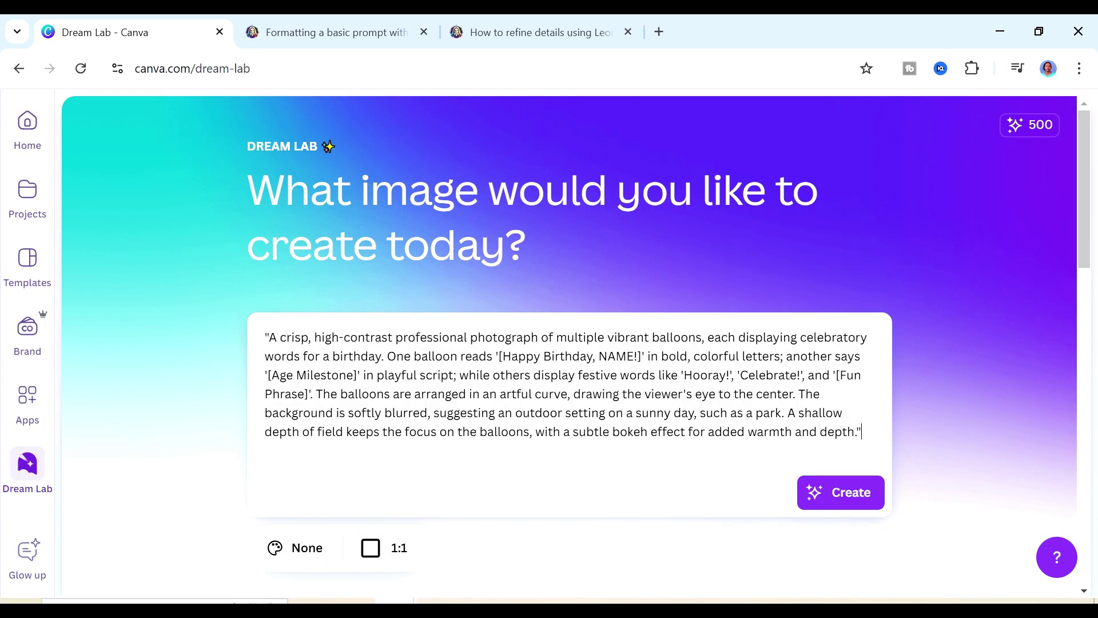
Step: Fill the placeholders with the child's name, 10 and Wow, then create the images
left_click_drag(634, 356, 598, 356)
type("ANNE")
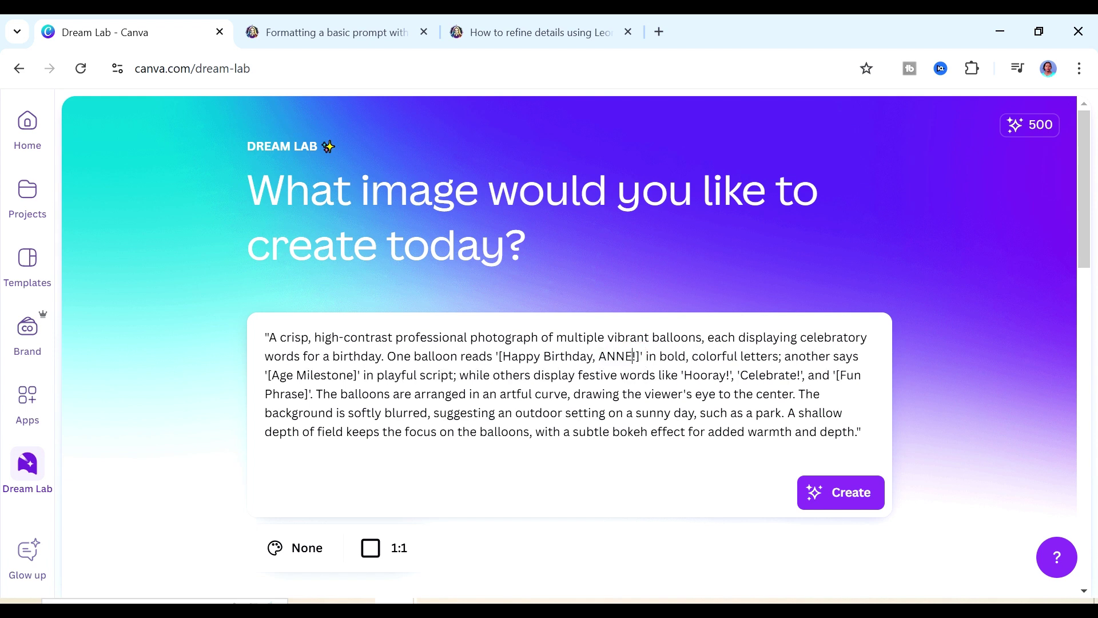
left_click_drag(353, 374, 272, 375)
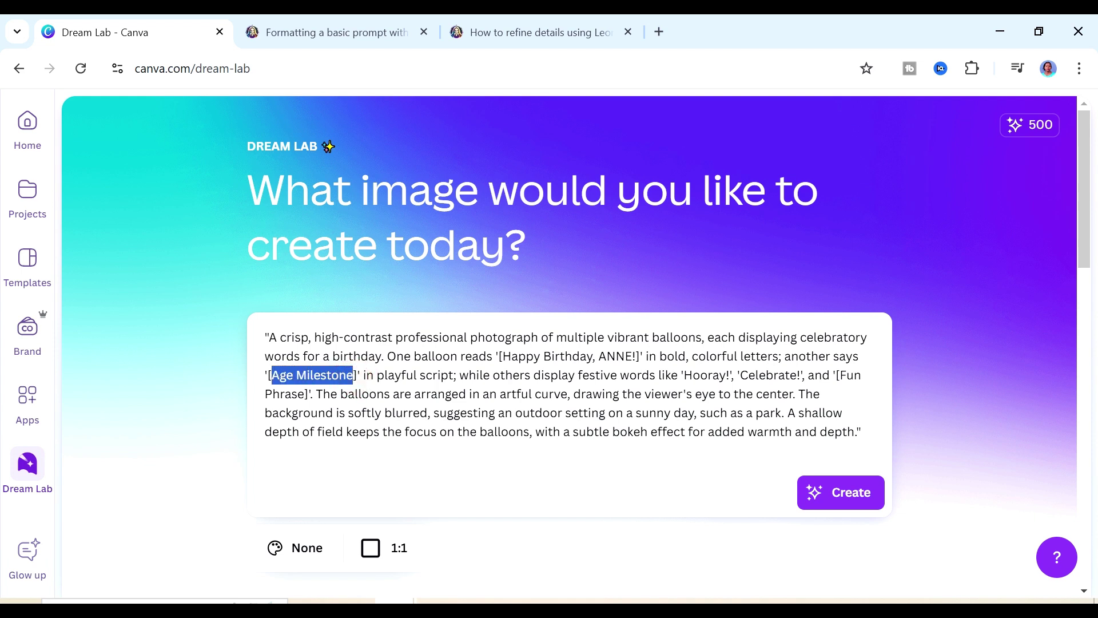
type("10")
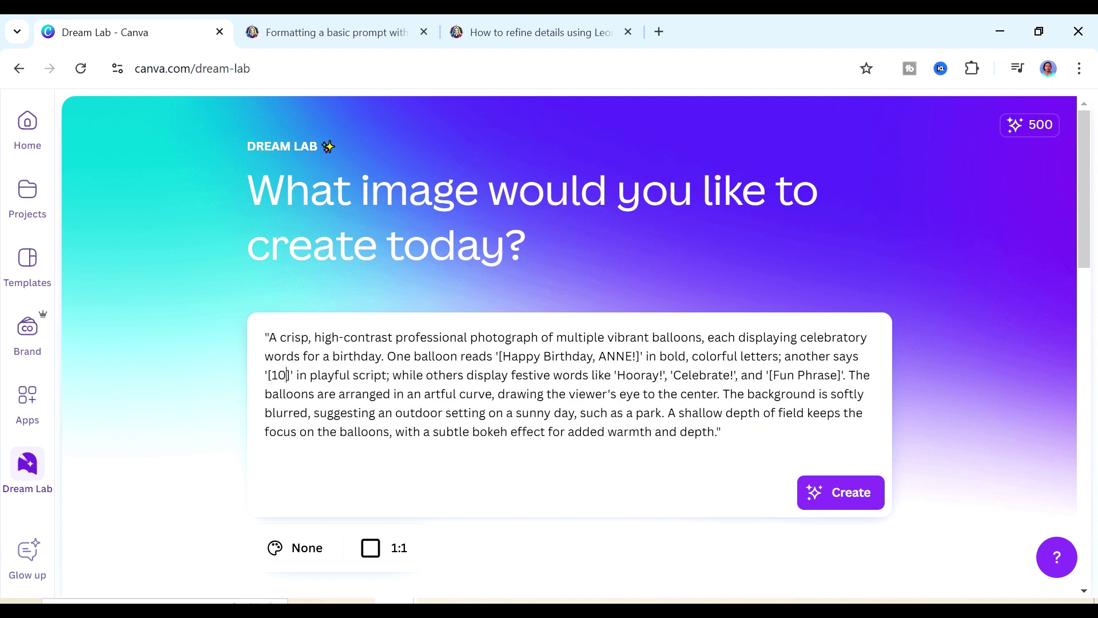
left_click_drag(837, 374, 774, 375)
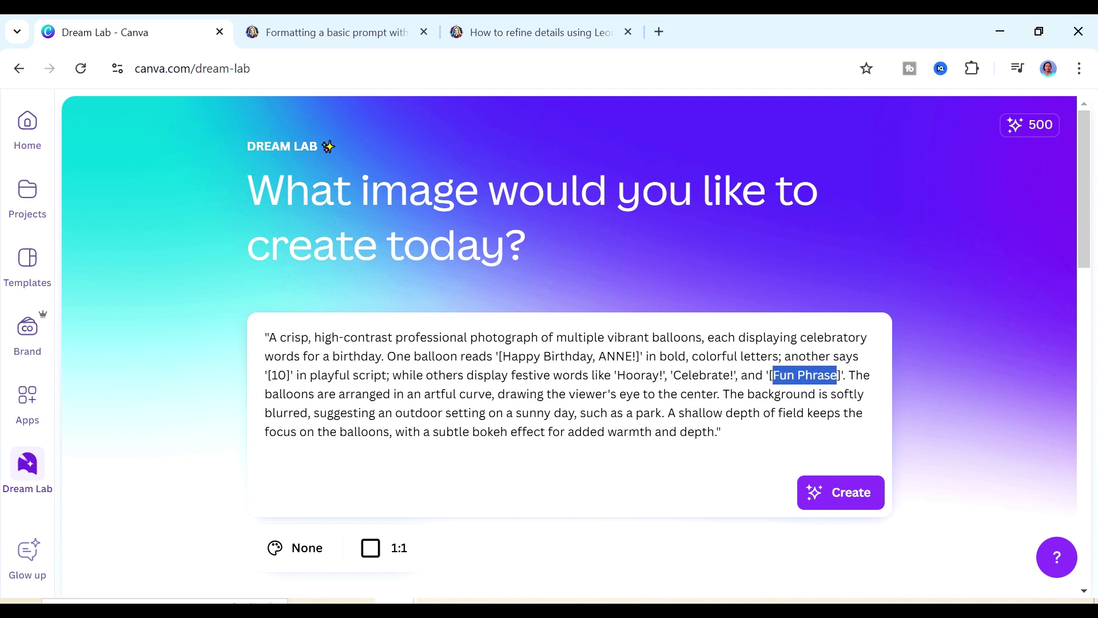
type("Wow")
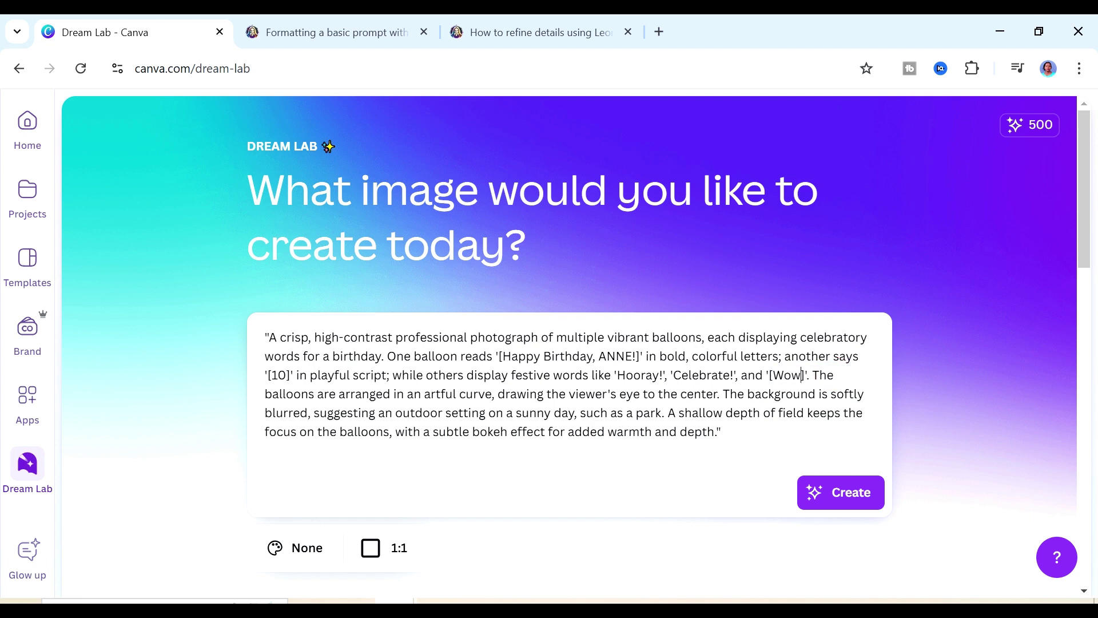
left_click(837, 503)
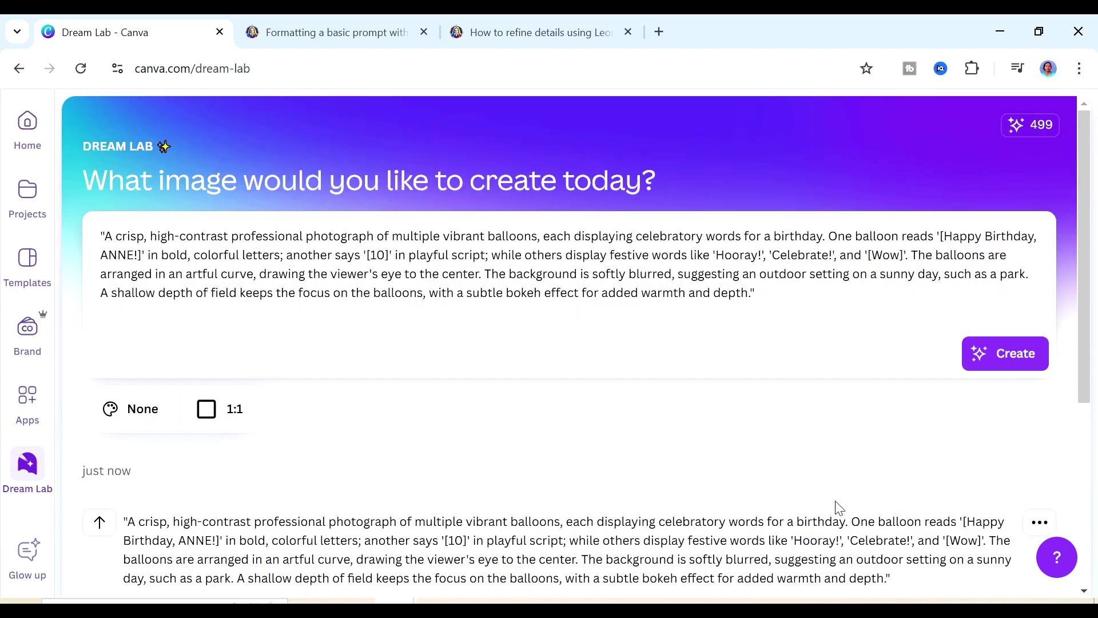
Step: Scroll to the four generated balloon images and enlarge the first one
scroll(993, 412, "down", 2)
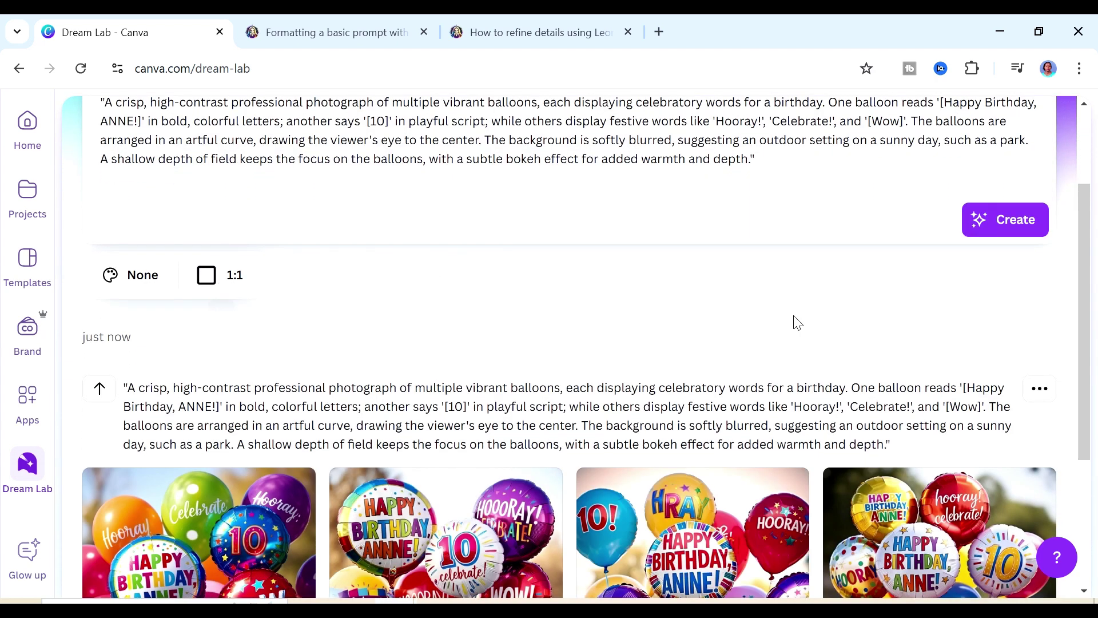
left_click_drag(1085, 239, 1071, 351)
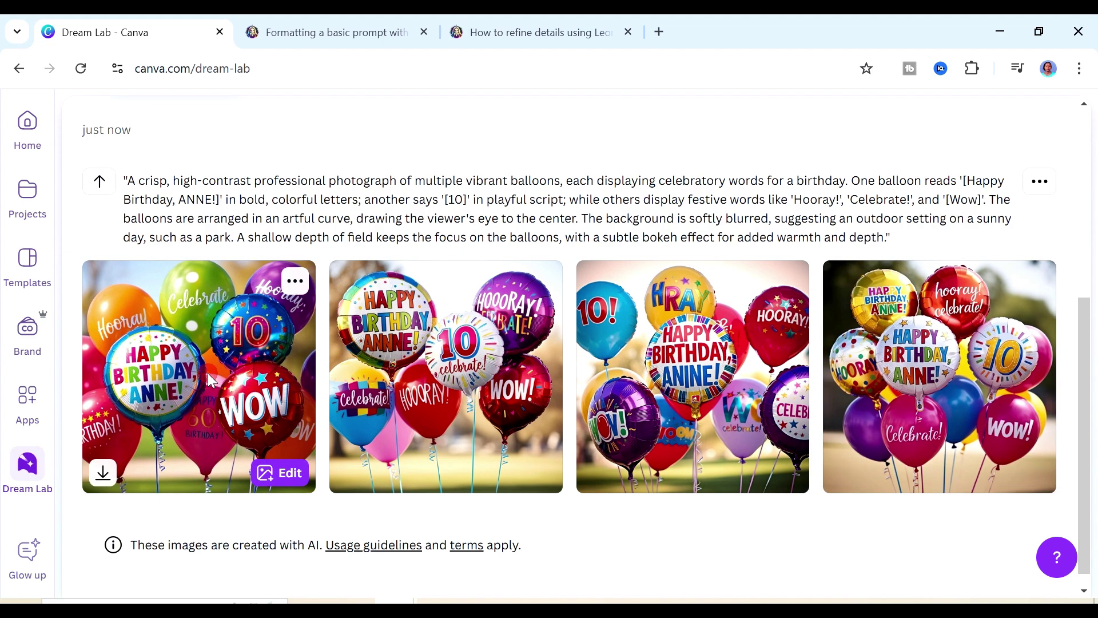
left_click(208, 372)
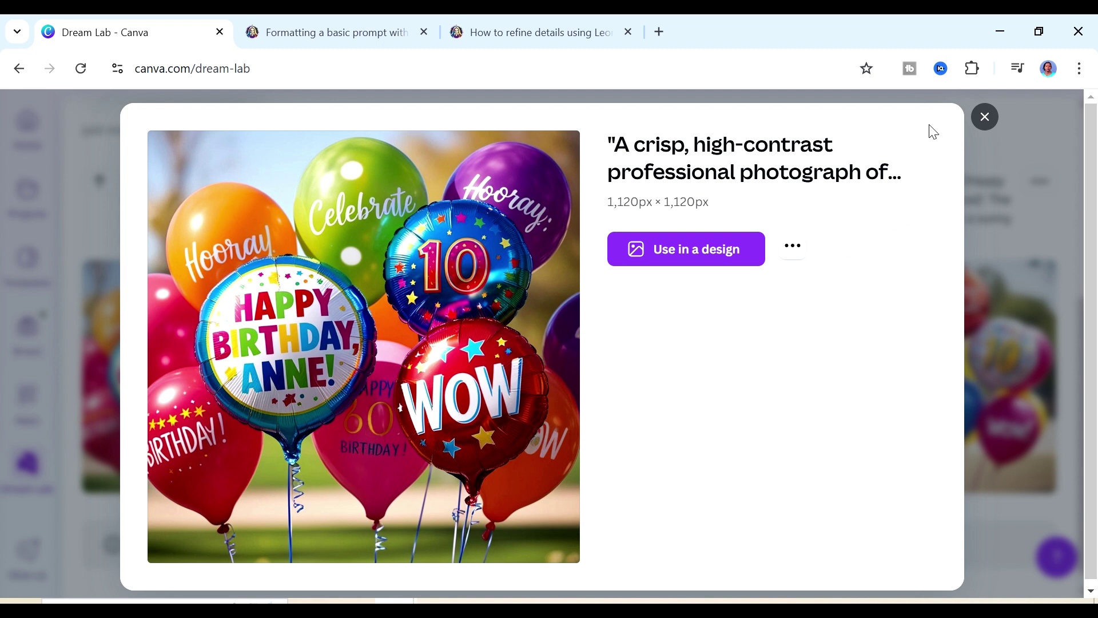
Step: Close the preview and start a new 1120 × 1120 px design from the fourth balloon image
left_click(987, 122)
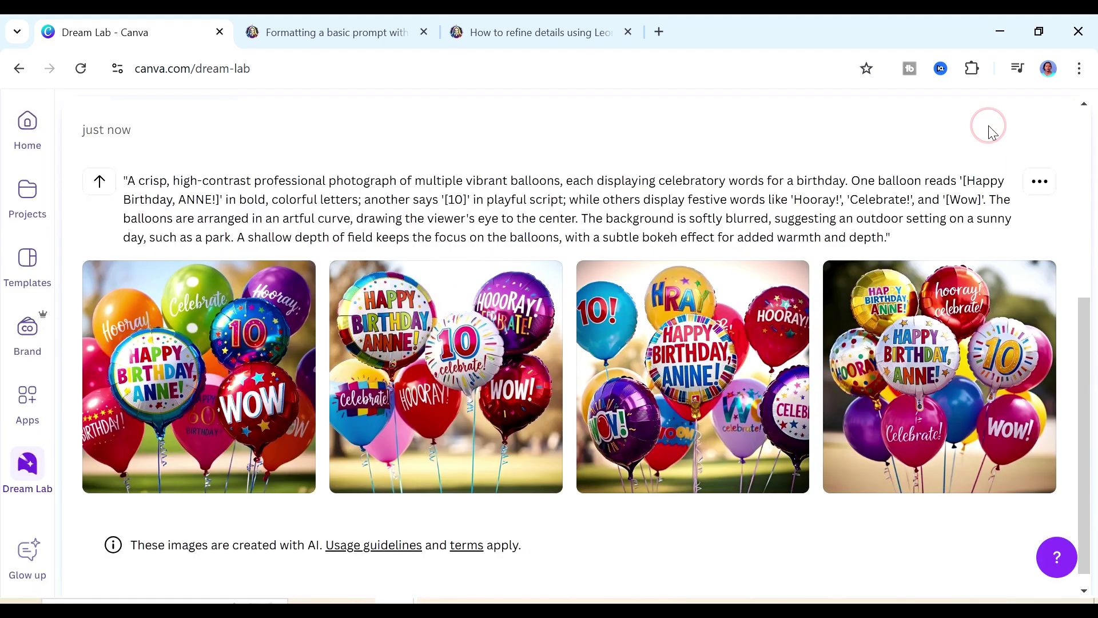
left_click(947, 409)
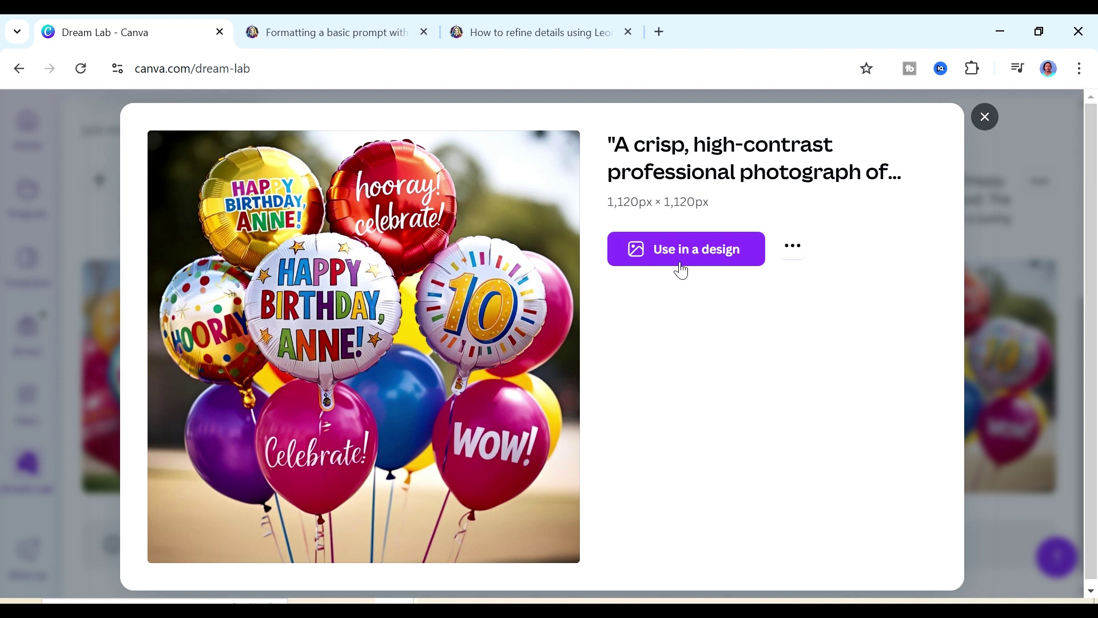
left_click(793, 251)
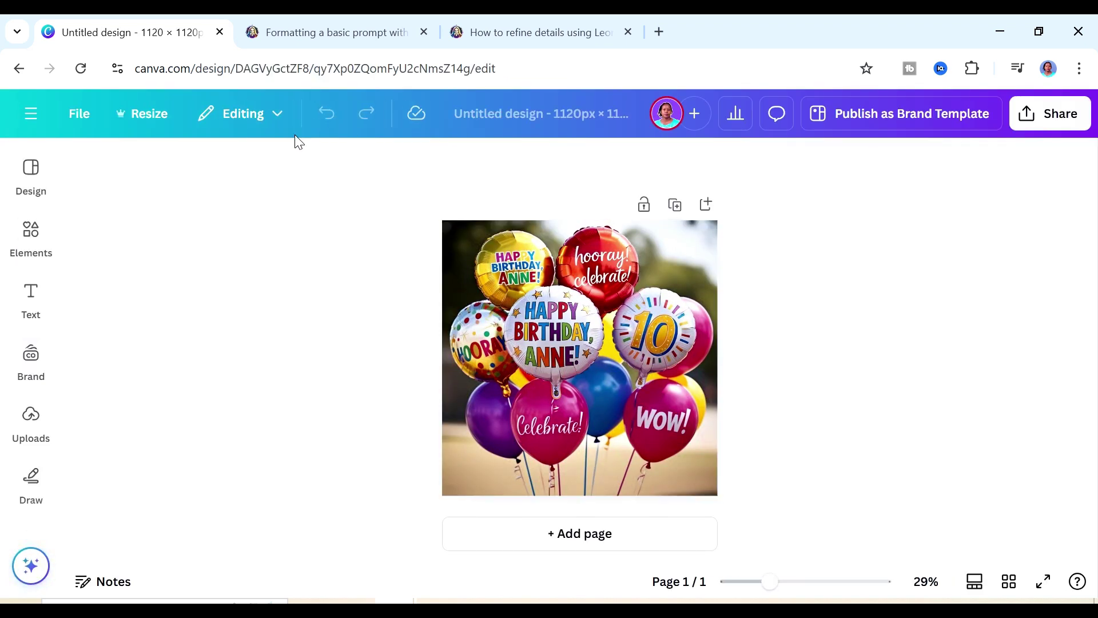
Step: Search Canva's design templates for 'birthday card'
left_click(29, 181)
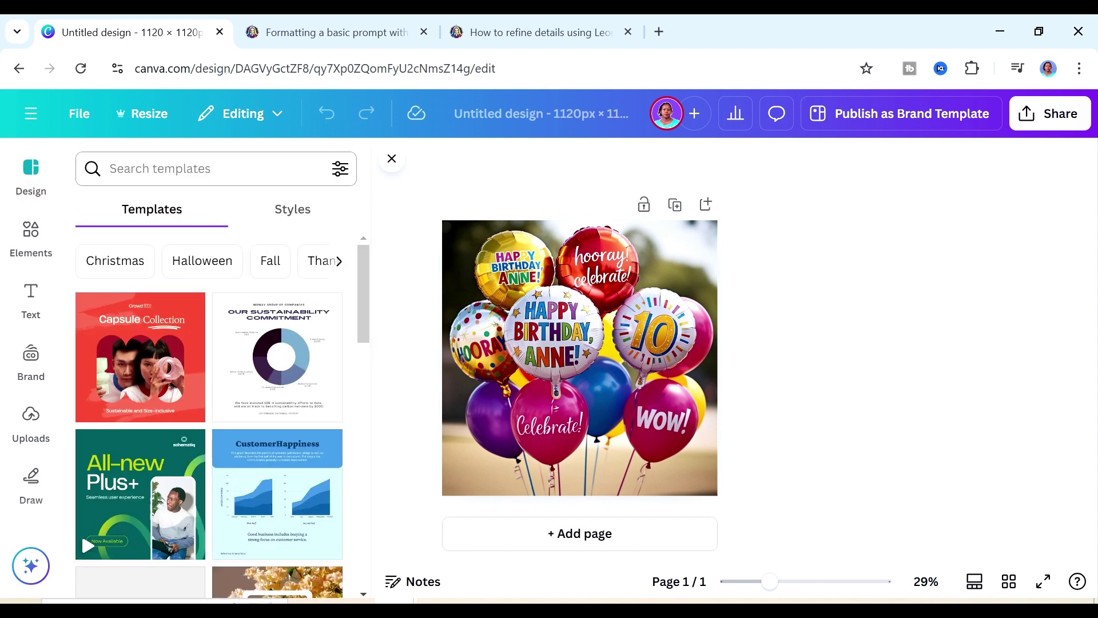
left_click(140, 172)
type("birthday card")
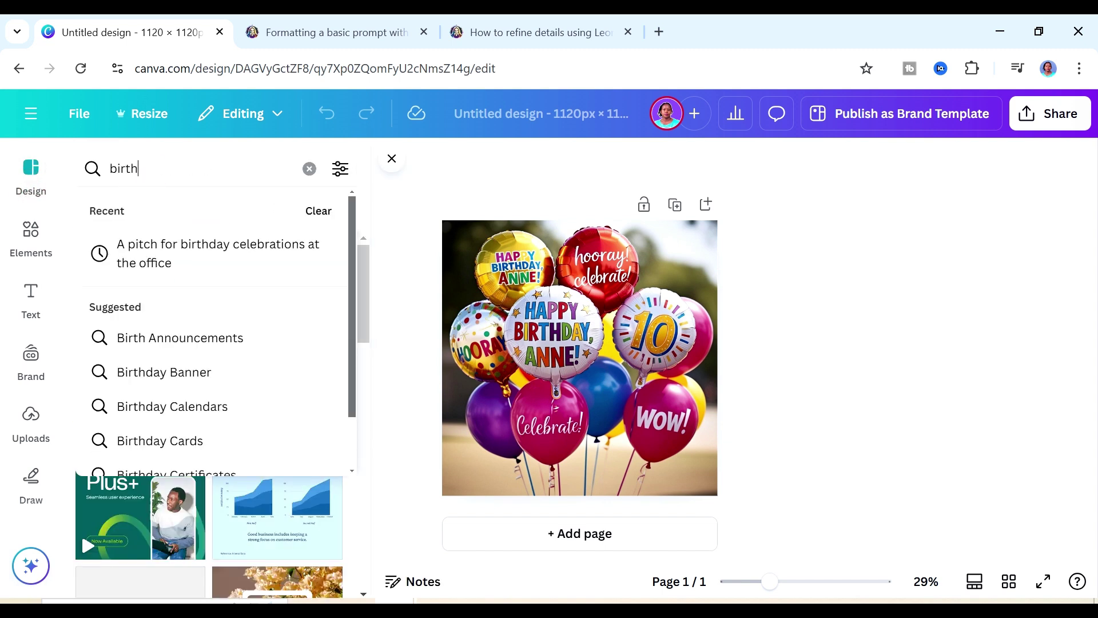
key("Return")
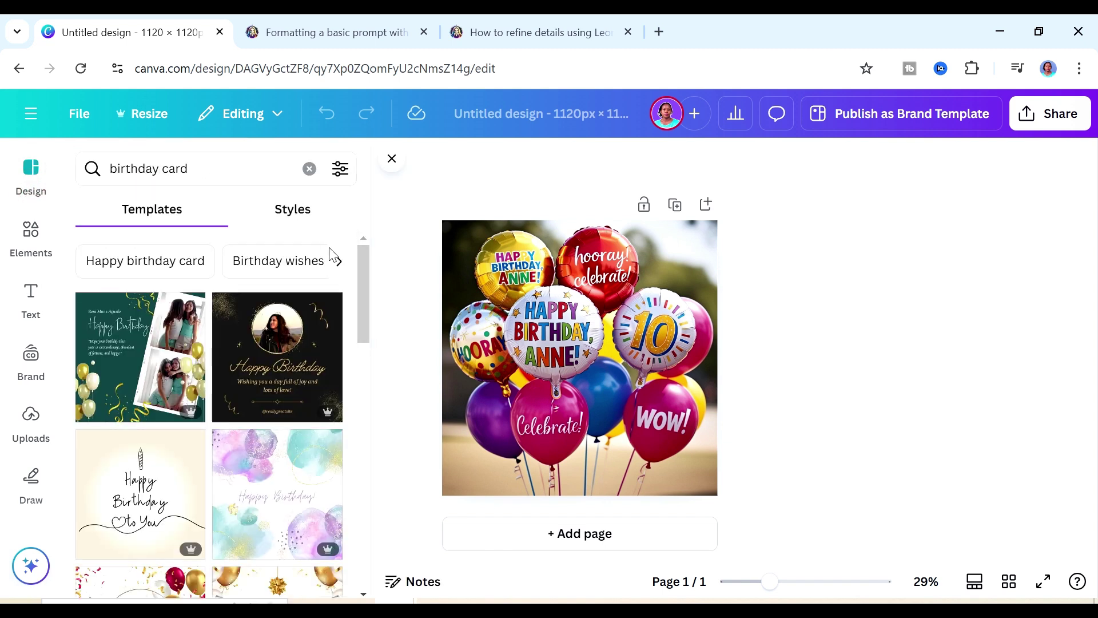
left_click(364, 270)
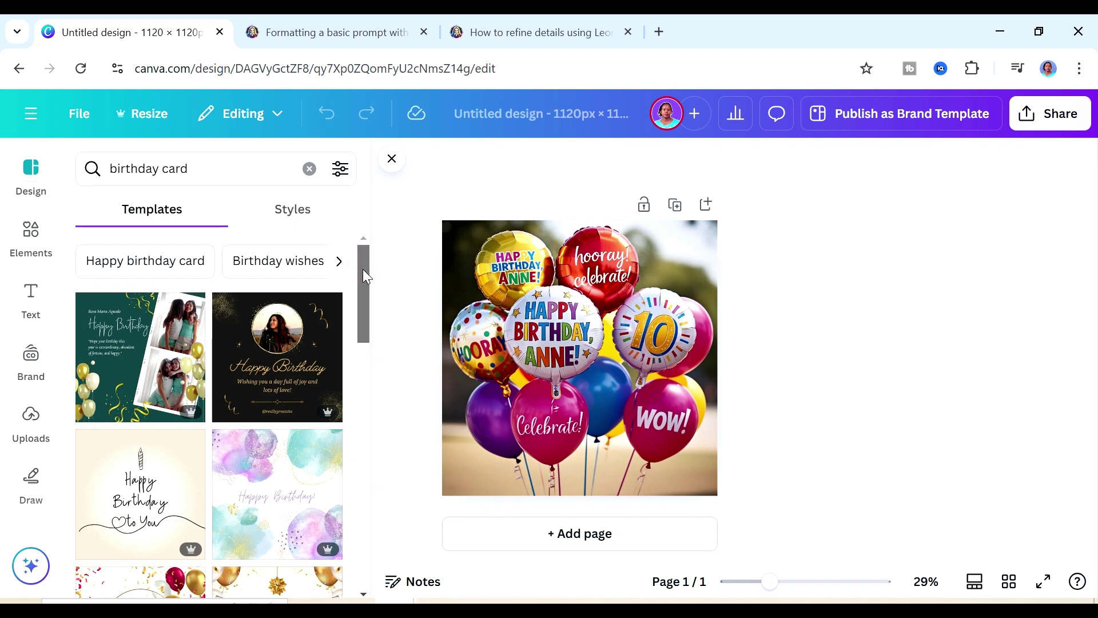
Step: Add a second page and apply the Tosca and White Modern Happy Birthday Card template to it
left_click(478, 536)
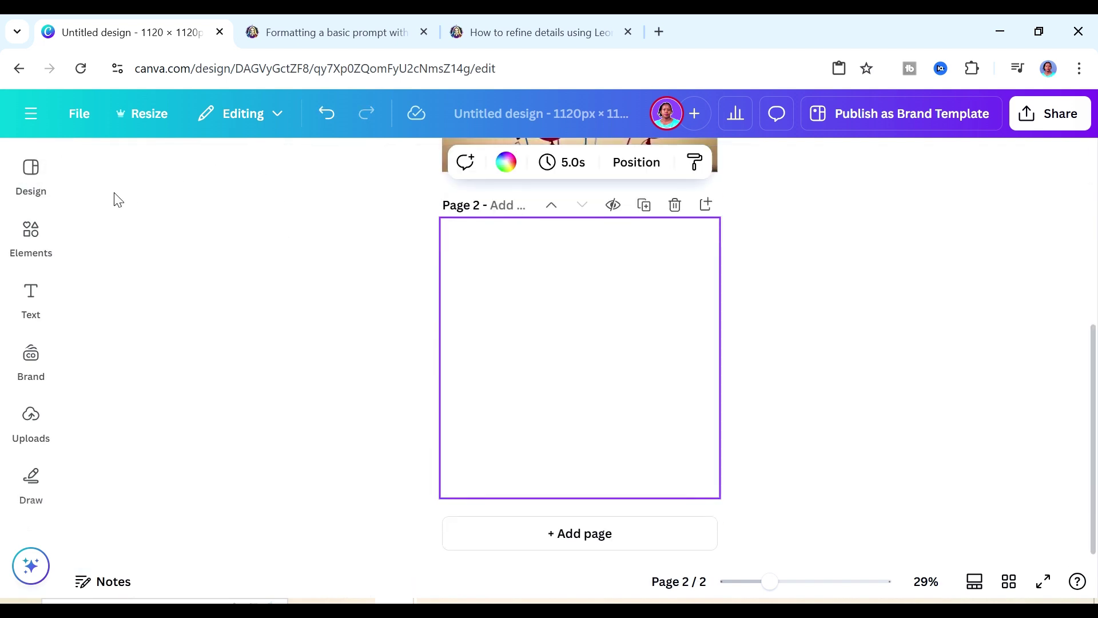
left_click(28, 169)
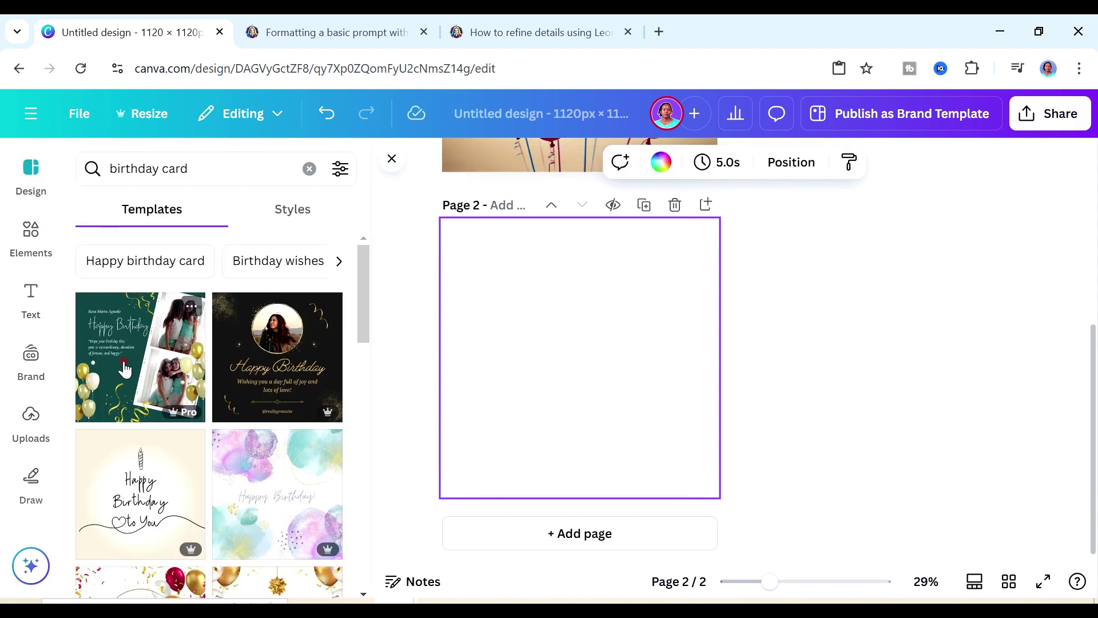
left_click(131, 320)
left_click(535, 374)
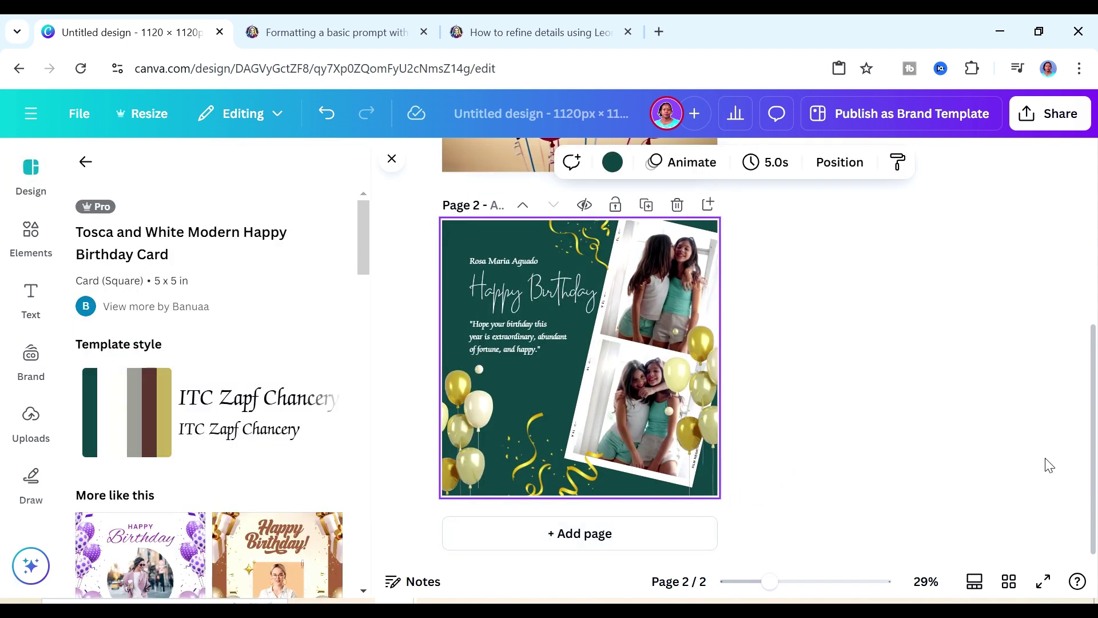
left_click_drag(1094, 435, 1095, 288)
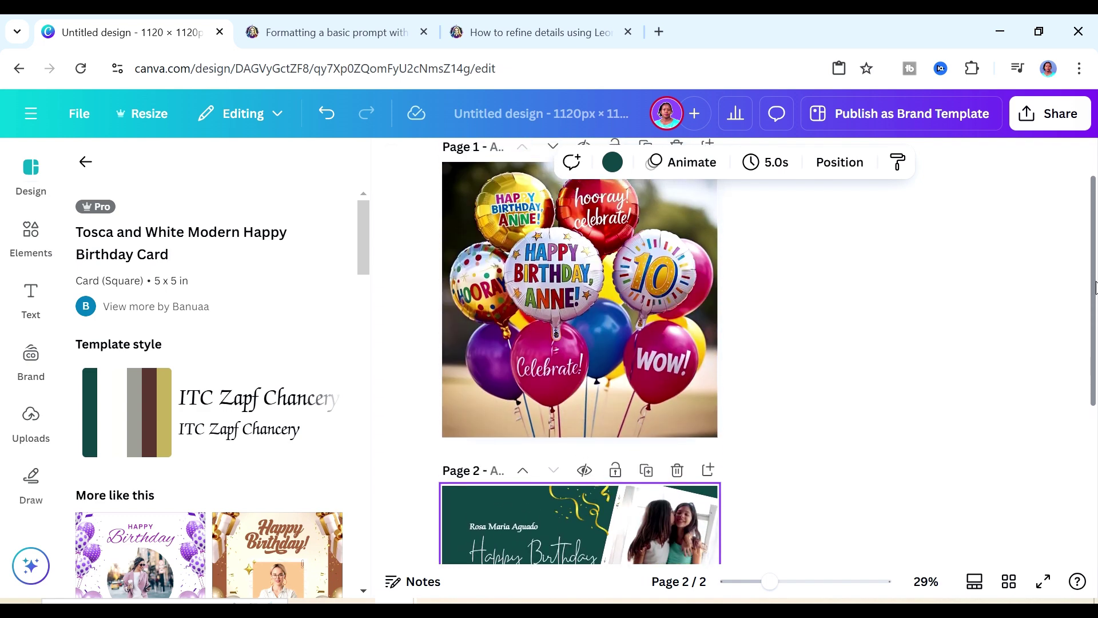
Step: Copy the balloon image from page 1 onto page 2 and shrink it
left_click(569, 404)
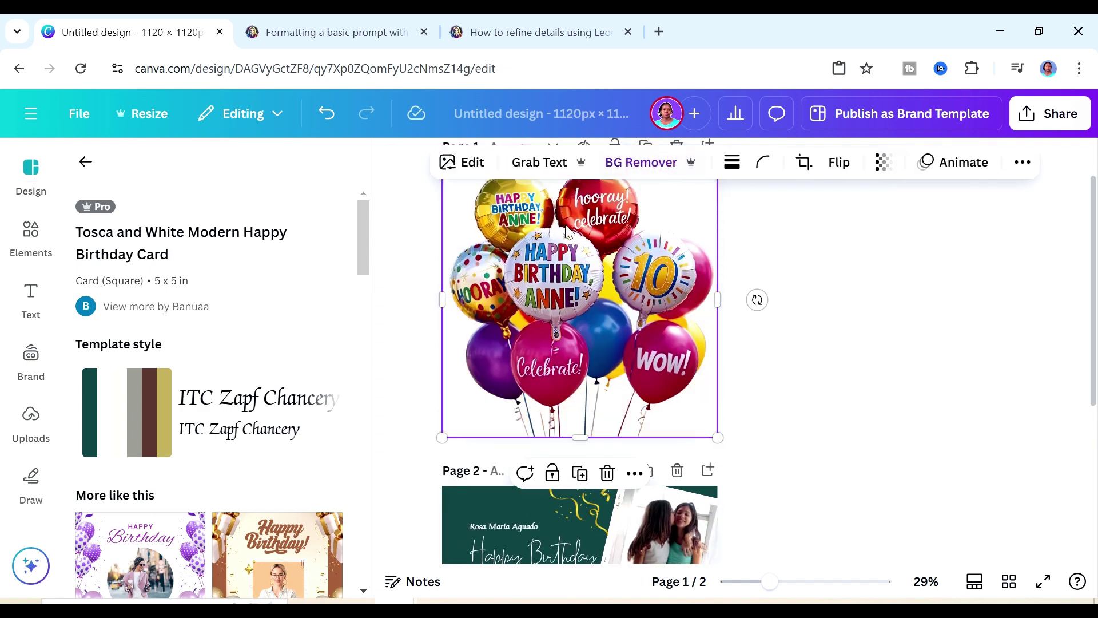
right_click(526, 274)
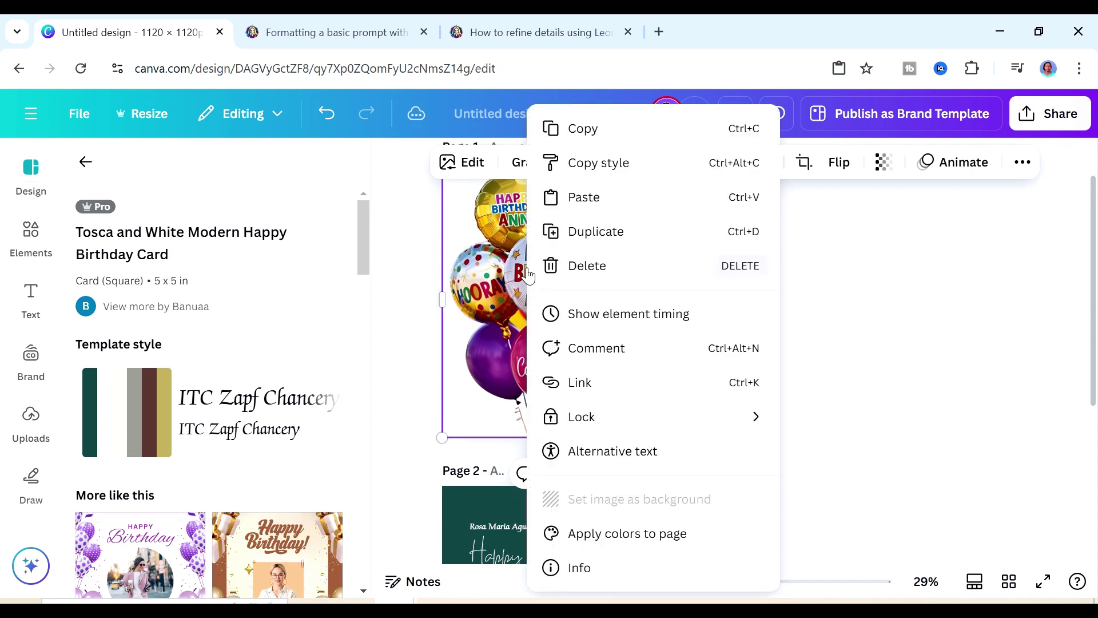
left_click(581, 128)
left_click(480, 507)
key("ctrl+v")
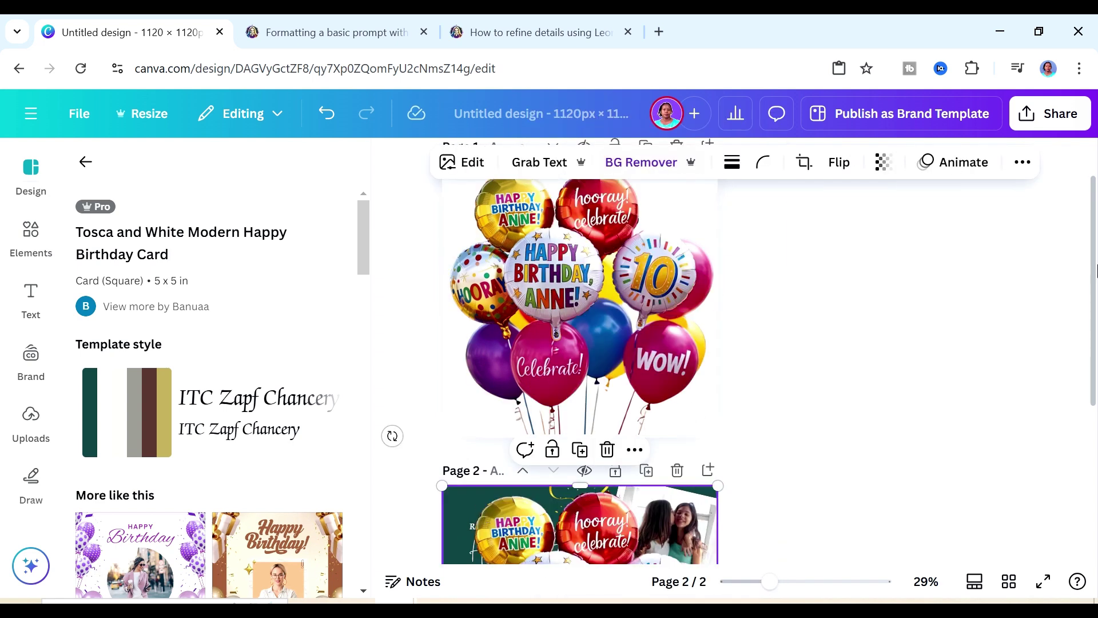
scroll(1090, 266, "down", 5)
left_click_drag(718, 220, 589, 349)
Step: Reposition the pasted balloons, undo an accidental drop into the photo frame, and delete the extra copy
left_click_drag(474, 466, 587, 445)
left_click(469, 462)
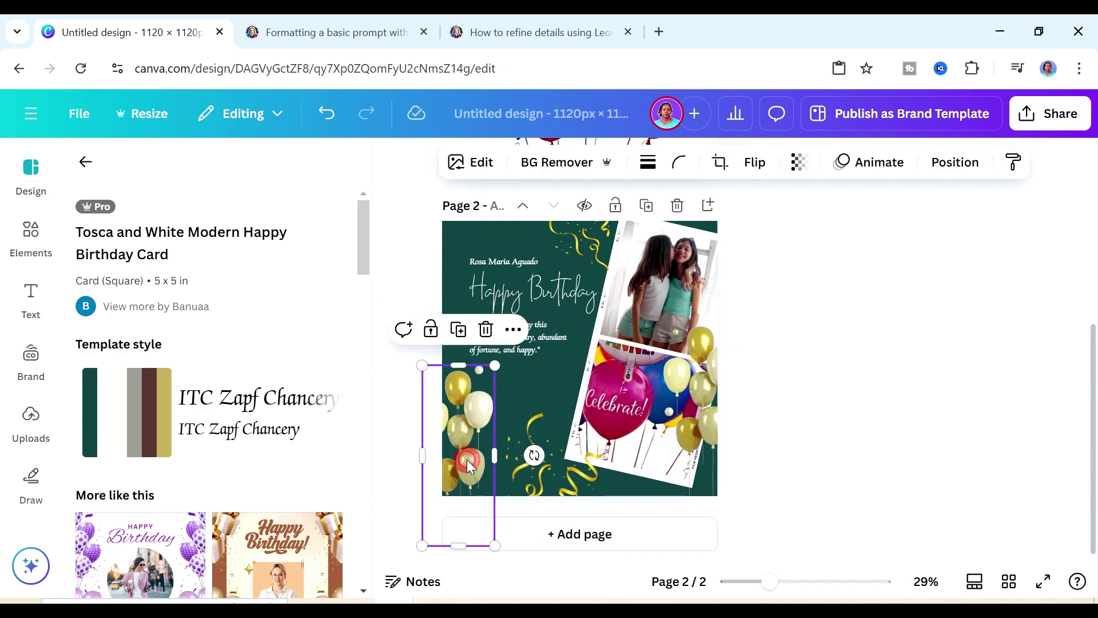
left_click_drag(467, 459, 678, 359)
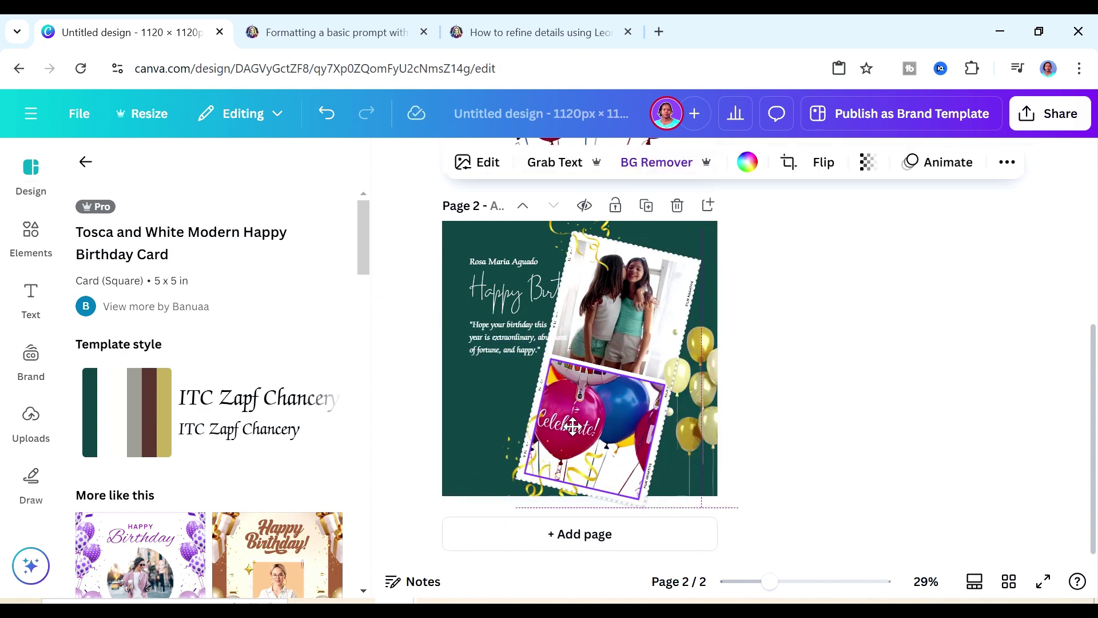
key("ctrl+z")
key("ctrl+z")
key("ctrl+z")
key("ctrl+z")
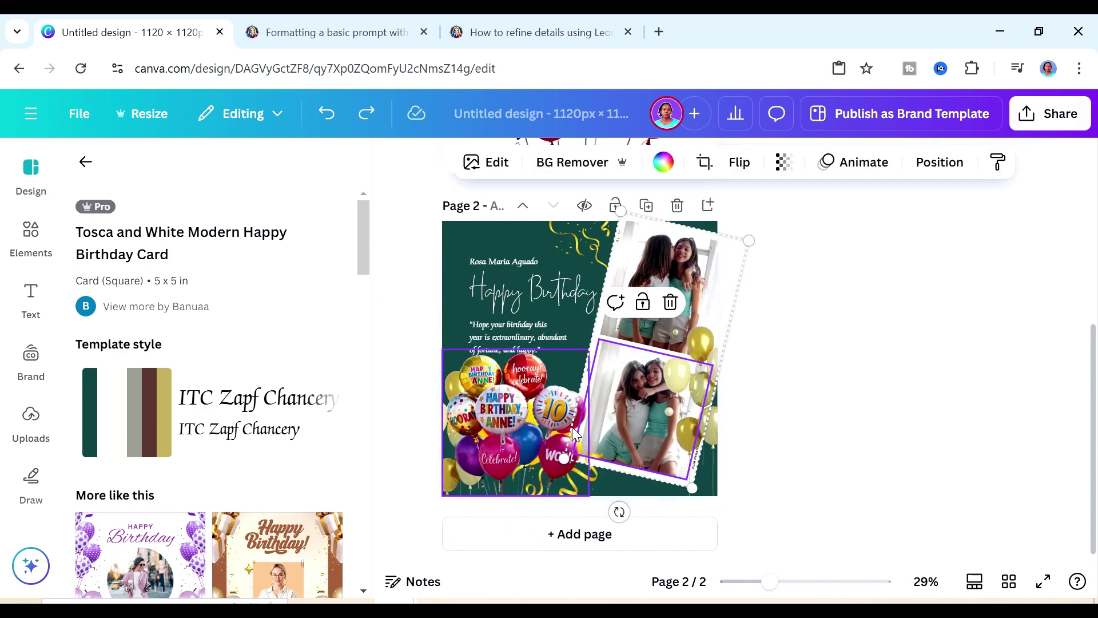
key("ctrl+y")
key("ctrl+y")
key("ctrl+y")
key("ctrl+y")
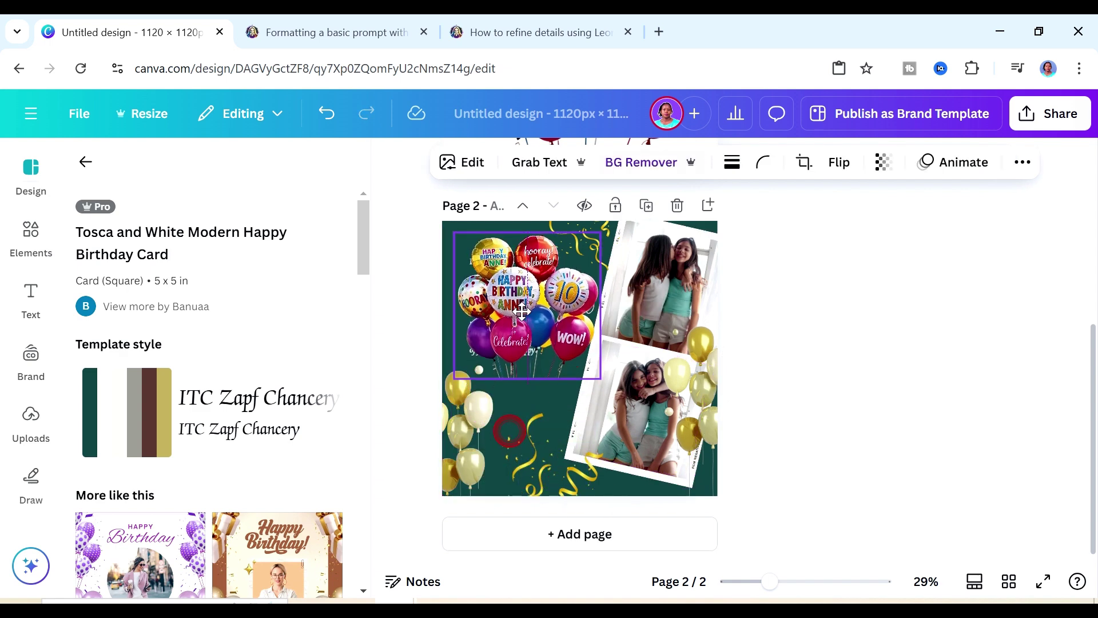
key("Delete")
Step: Move the remaining balloon image to page 2's lower left, slightly down and right
left_click(559, 332)
left_click_drag(541, 325, 520, 453)
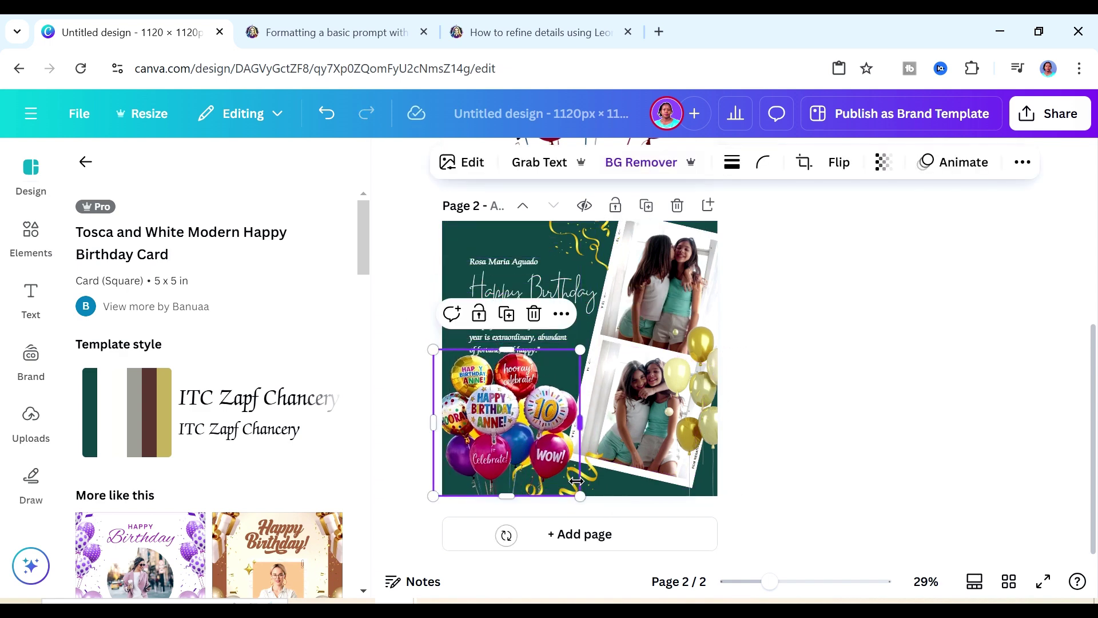
right_click(540, 362)
left_click(475, 425)
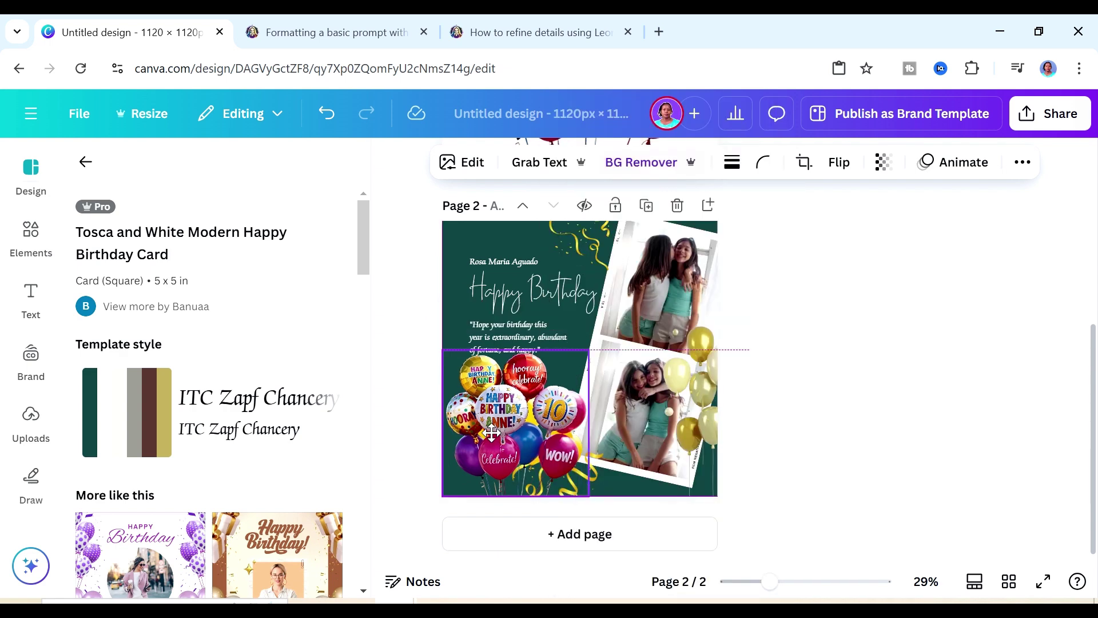
left_click_drag(483, 430, 490, 437)
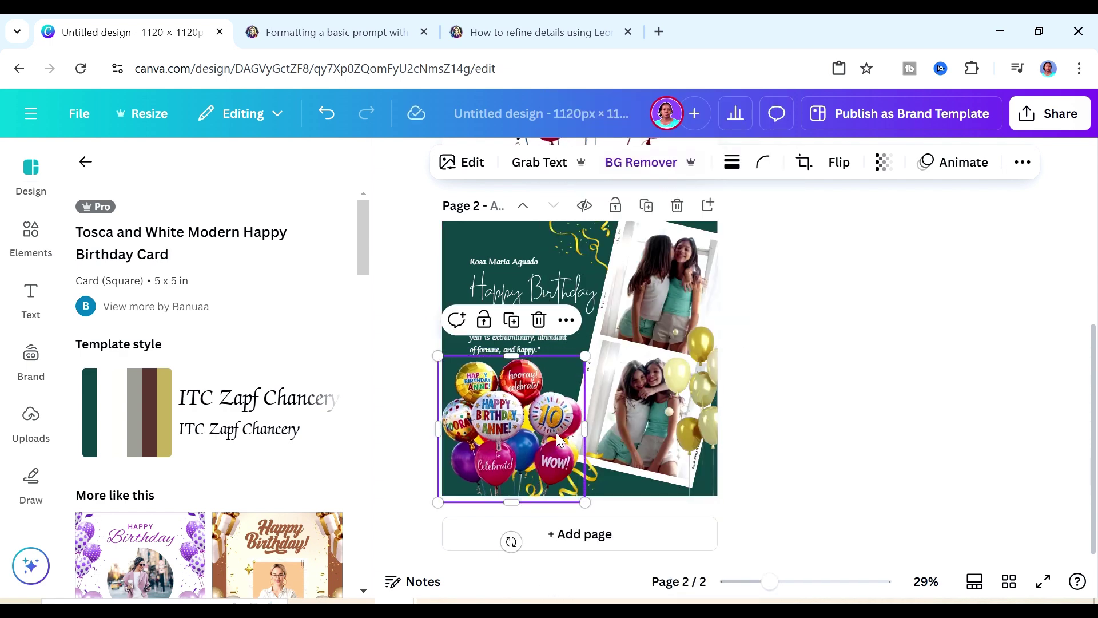
Step: Nudge the lower photo inside the tilted frame slightly up and left
left_click(643, 427)
right_click(667, 414)
left_click(607, 416)
left_click(608, 416)
left_click_drag(616, 416, 612, 410)
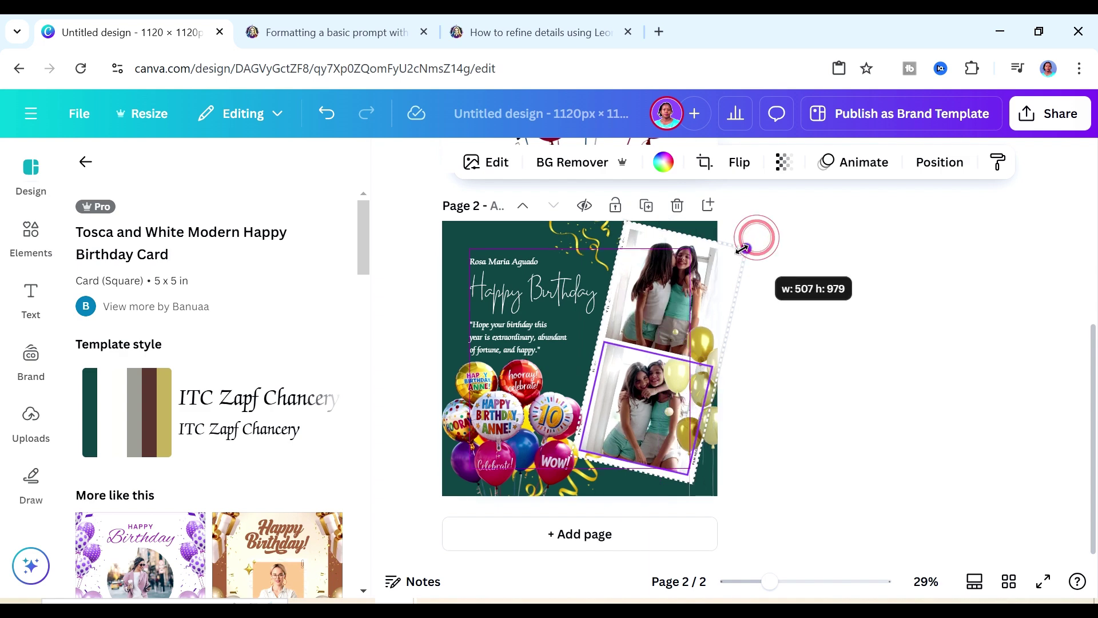
Step: Zoom in, change the sample name above Happy Birthday to the child's name, then zoom back to 29%
left_click_drag(770, 581, 824, 583)
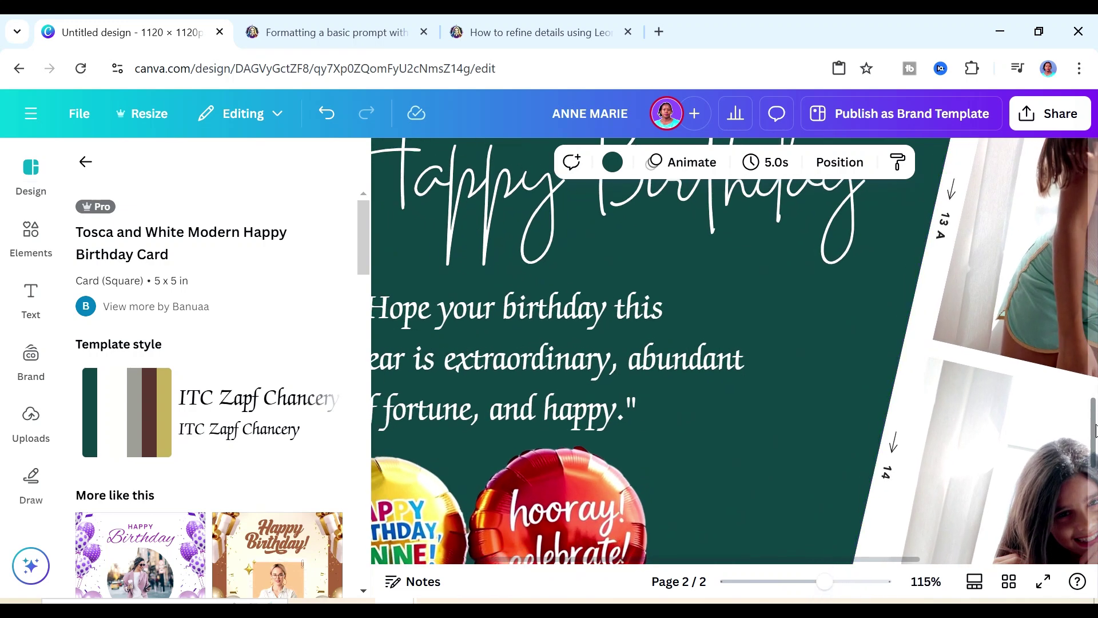
mouse_move(1095, 429)
left_mouse_down()
mouse_move(1095, 469)
mouse_move(1095, 435)
left_mouse_up()
left_click_drag(826, 589, 770, 589)
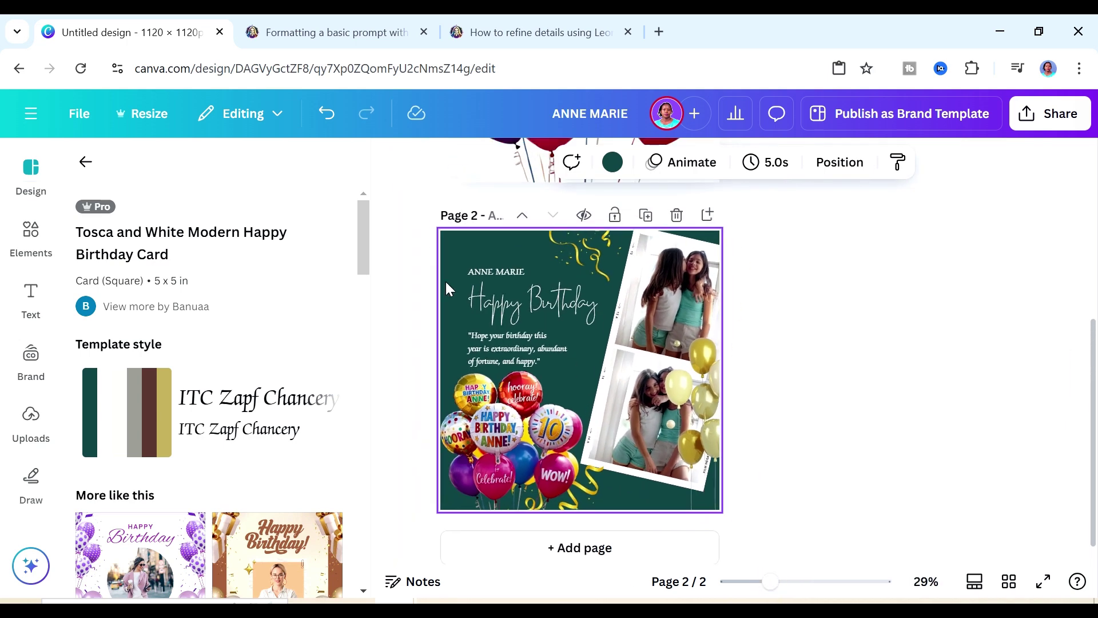
Step: Check the page background colour options, then apply the balloon image's colours to the page
left_click(614, 165)
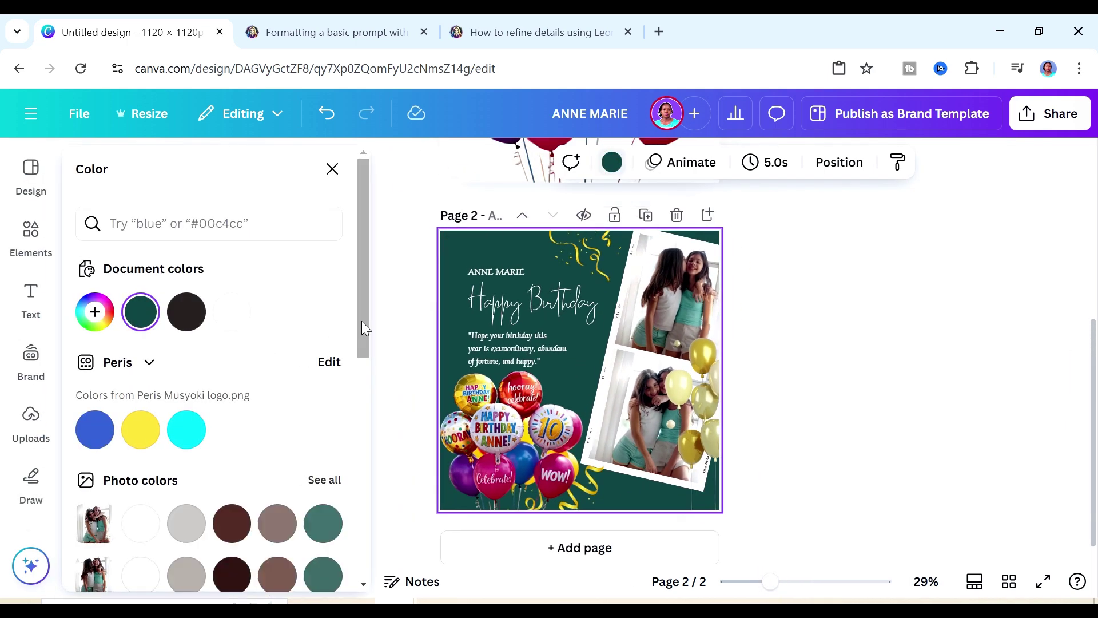
left_click_drag(363, 320, 353, 381)
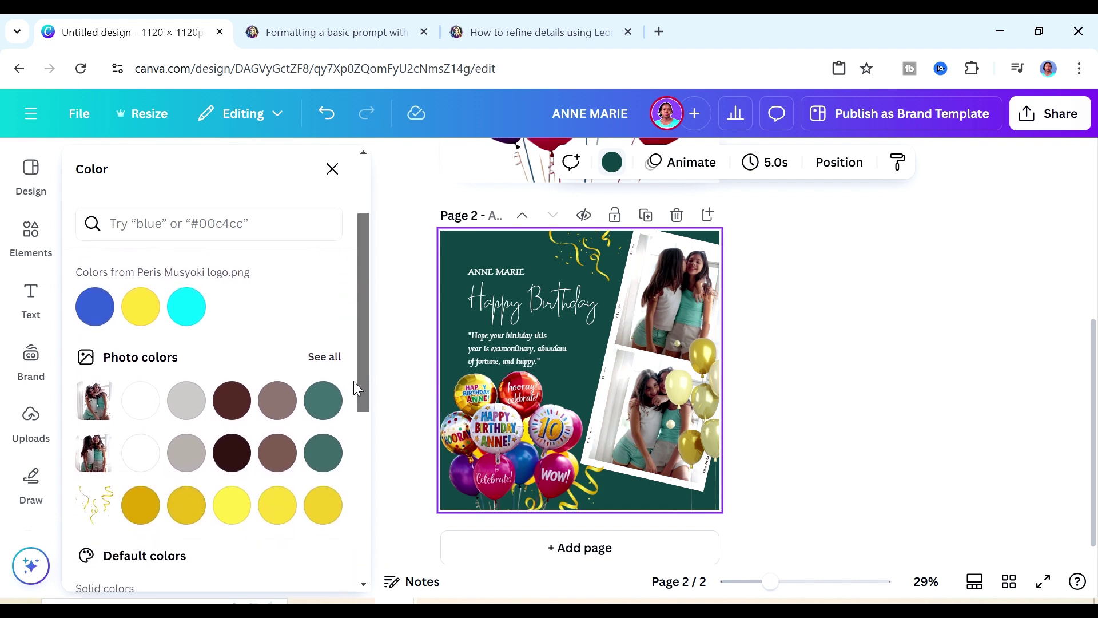
right_click(473, 250)
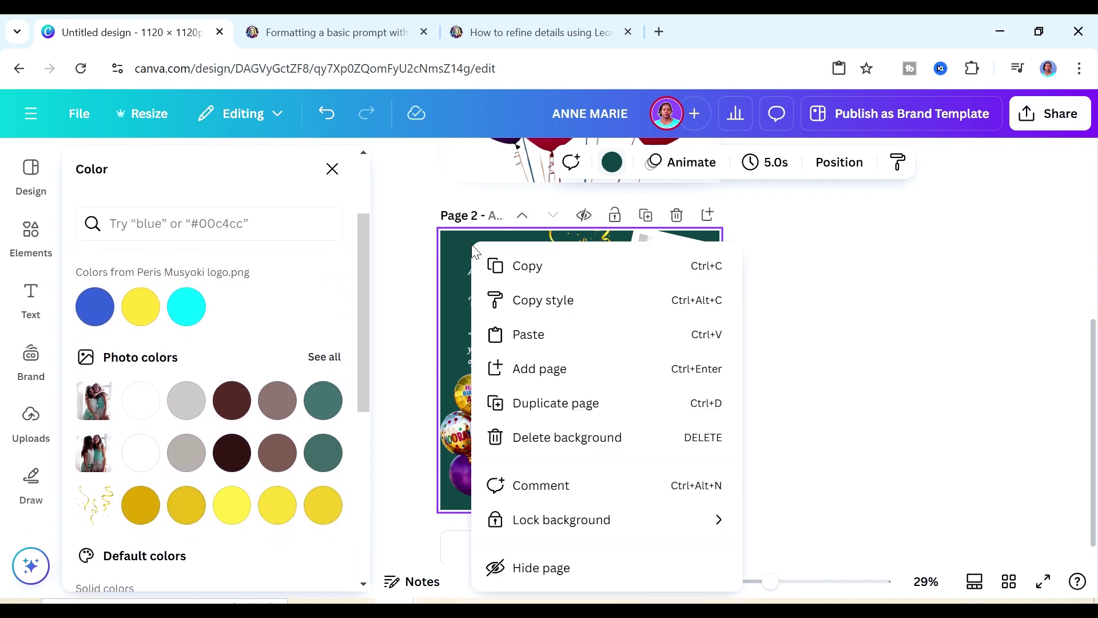
left_click(457, 371)
right_click(479, 424)
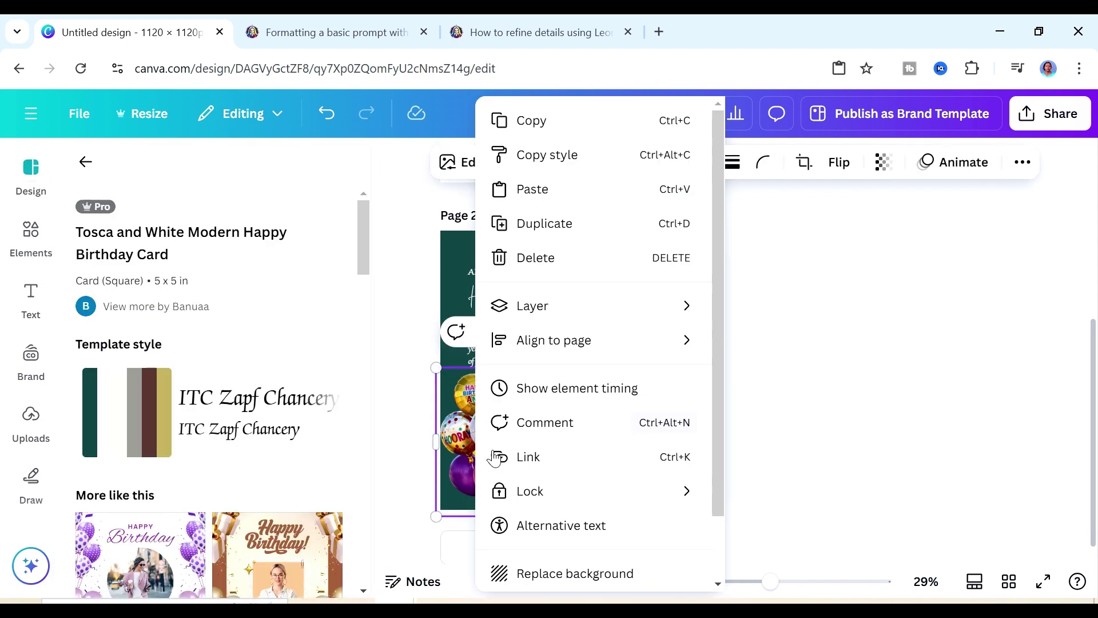
left_click_drag(718, 495, 718, 582)
left_click(610, 533)
Step: Reapply balloon colour palettes until the card shows a magenta background with gold accents
right_click(743, 504)
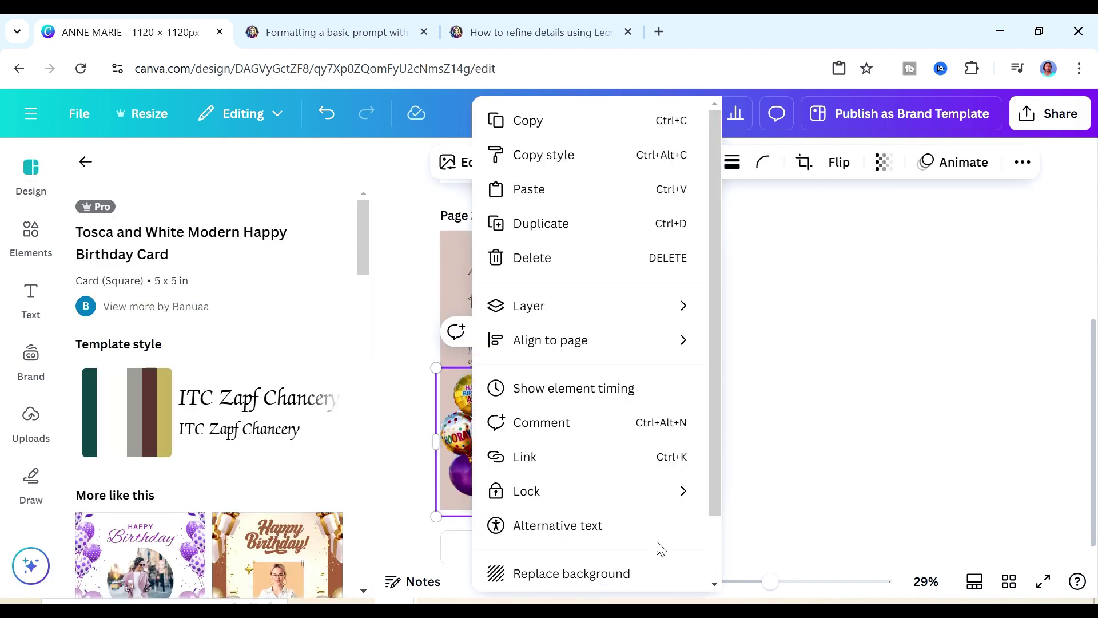
left_click_drag(715, 512, 715, 595)
left_click(496, 538)
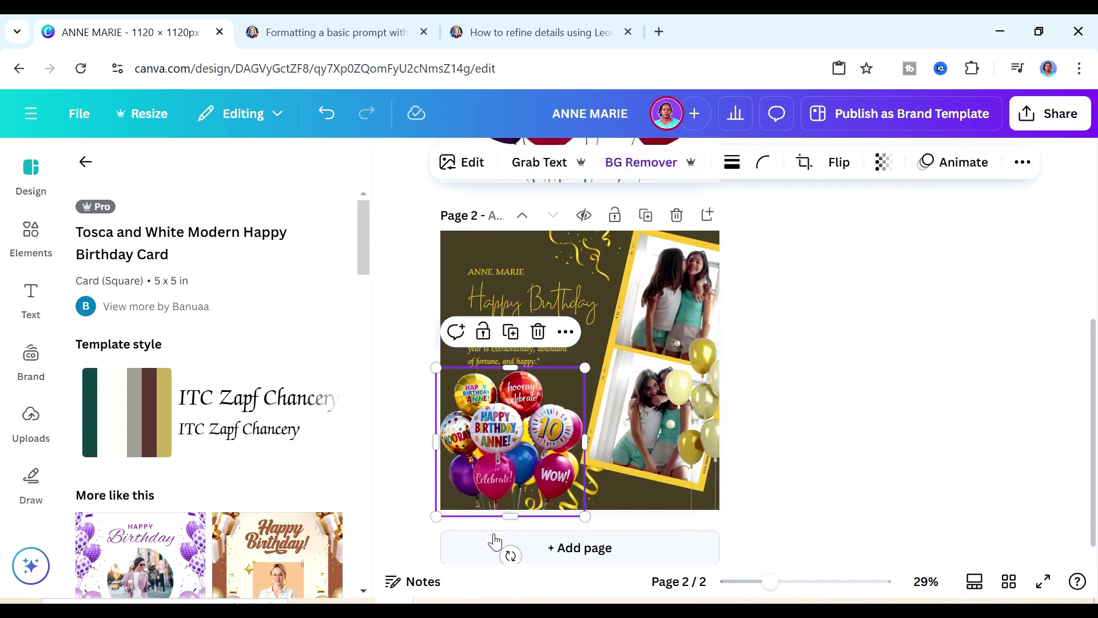
left_click(506, 244)
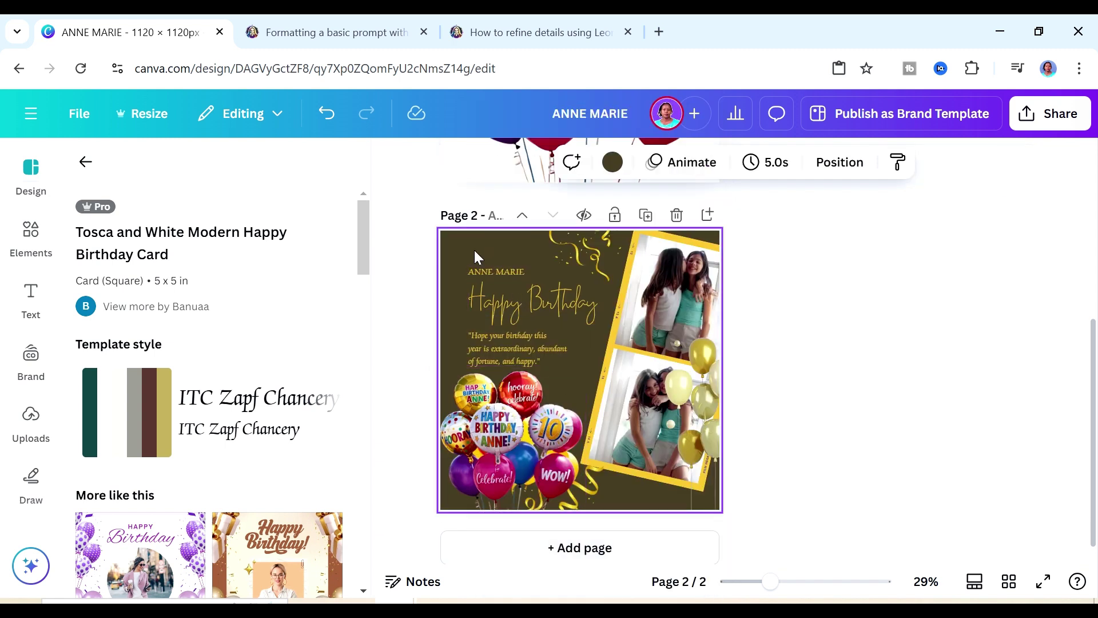
right_click(467, 437)
left_click_drag(709, 493, 710, 577)
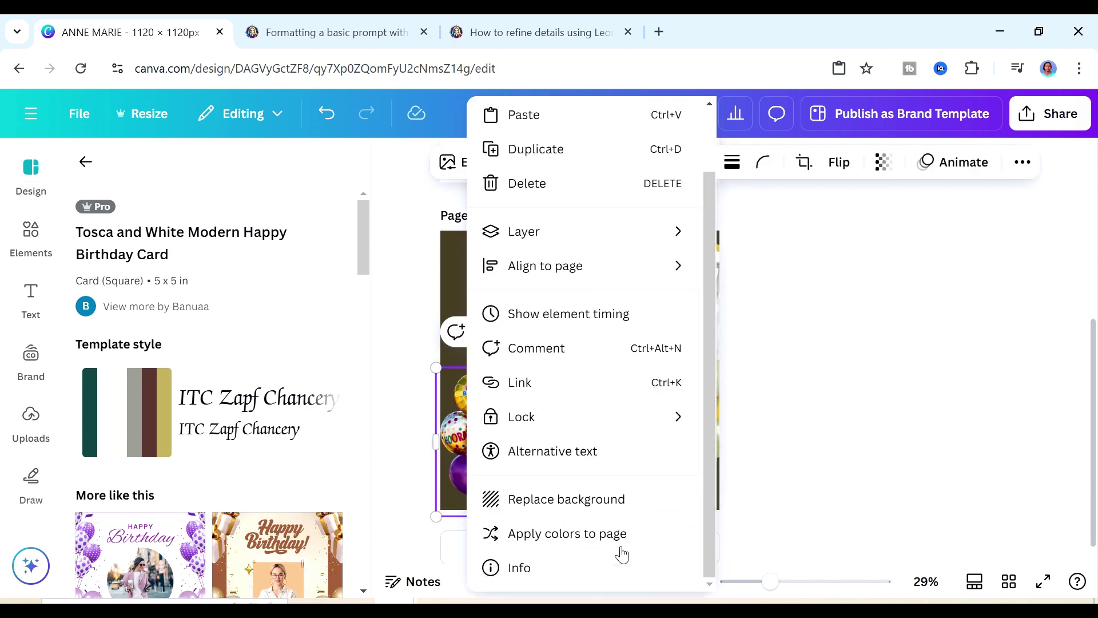
left_click(605, 534)
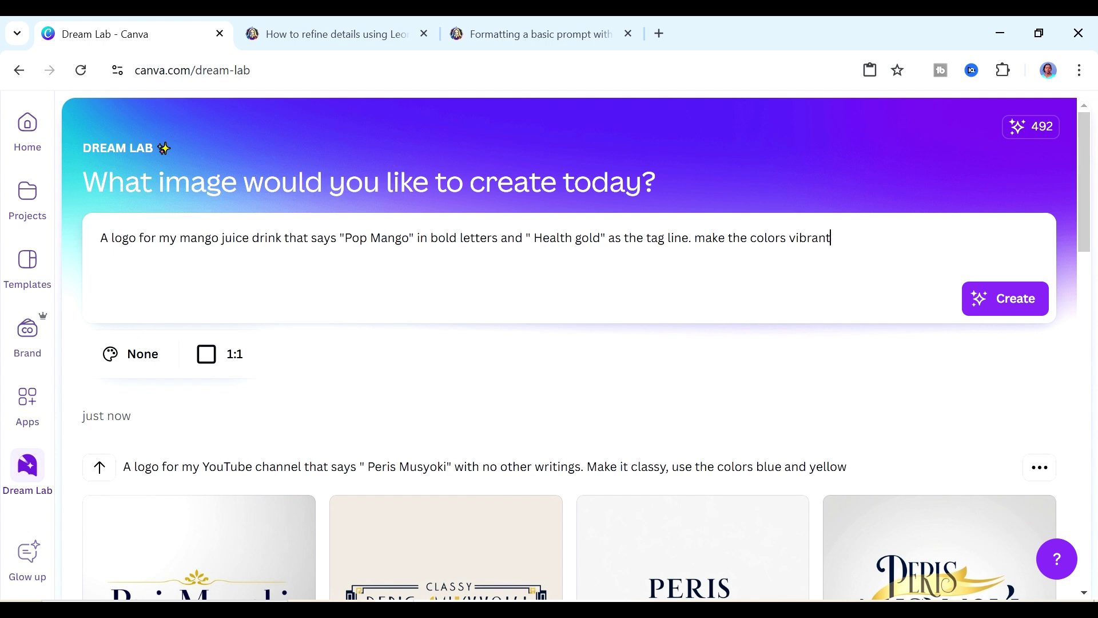
Step: Generate the Pop Mango logo with the Health gold tagline and view the four results
left_click(1004, 302)
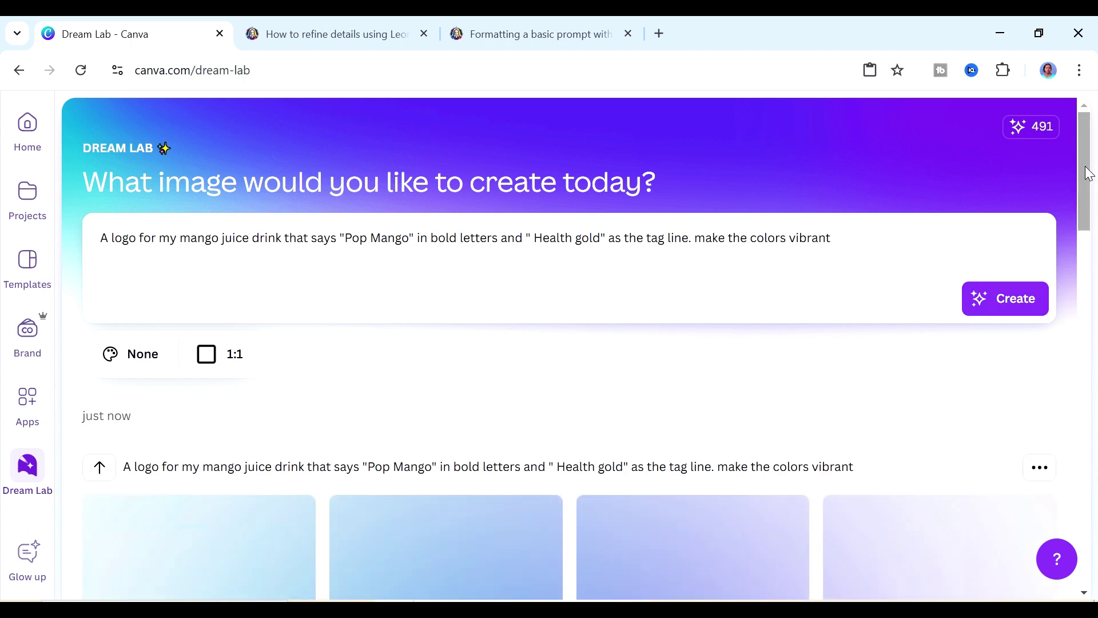
left_click_drag(1087, 171, 1088, 200)
scroll(473, 421, "down", 2)
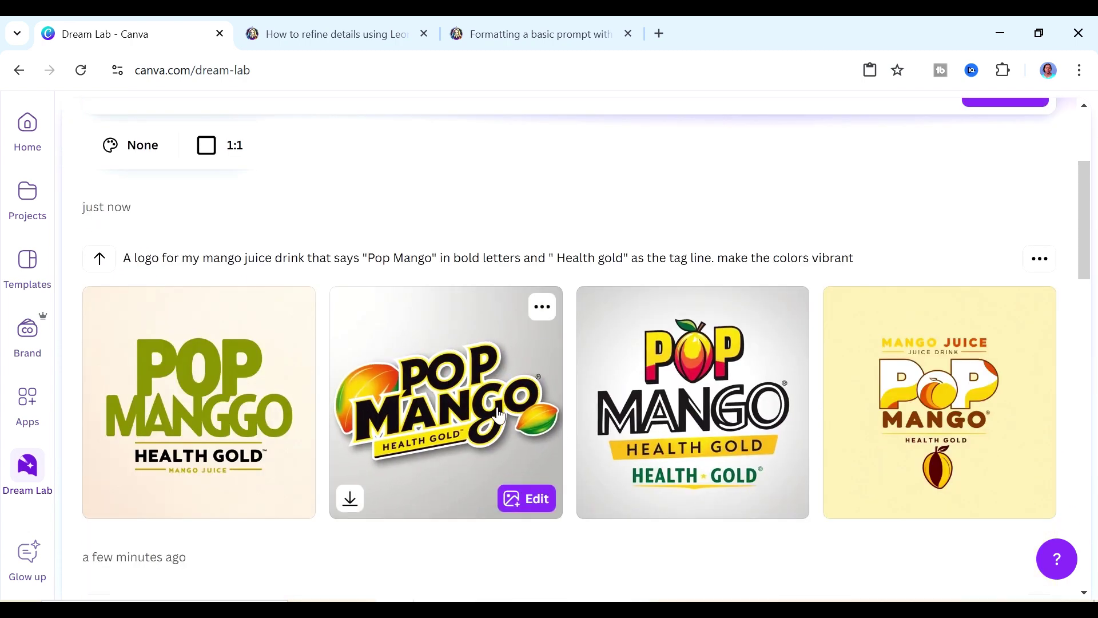
Step: Put the second Pop Mango logo in a new design and list the Mockups app's Packaging mockups
left_click(465, 384)
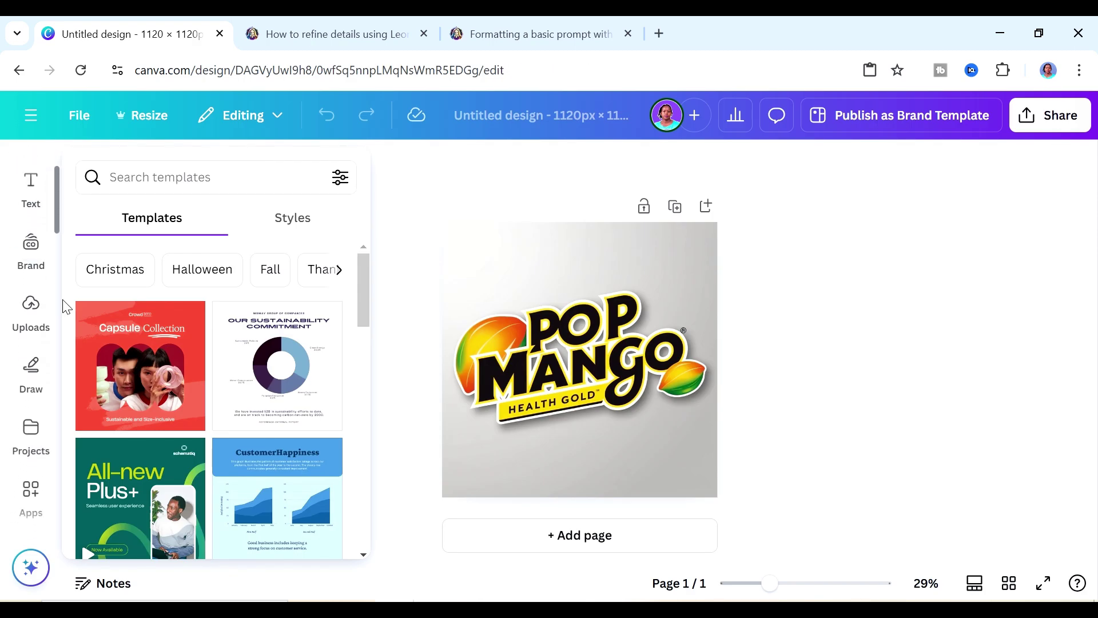
scroll(65, 313, "down", 1)
left_click(40, 458)
left_click(171, 170)
type("Mockups")
left_click(109, 236)
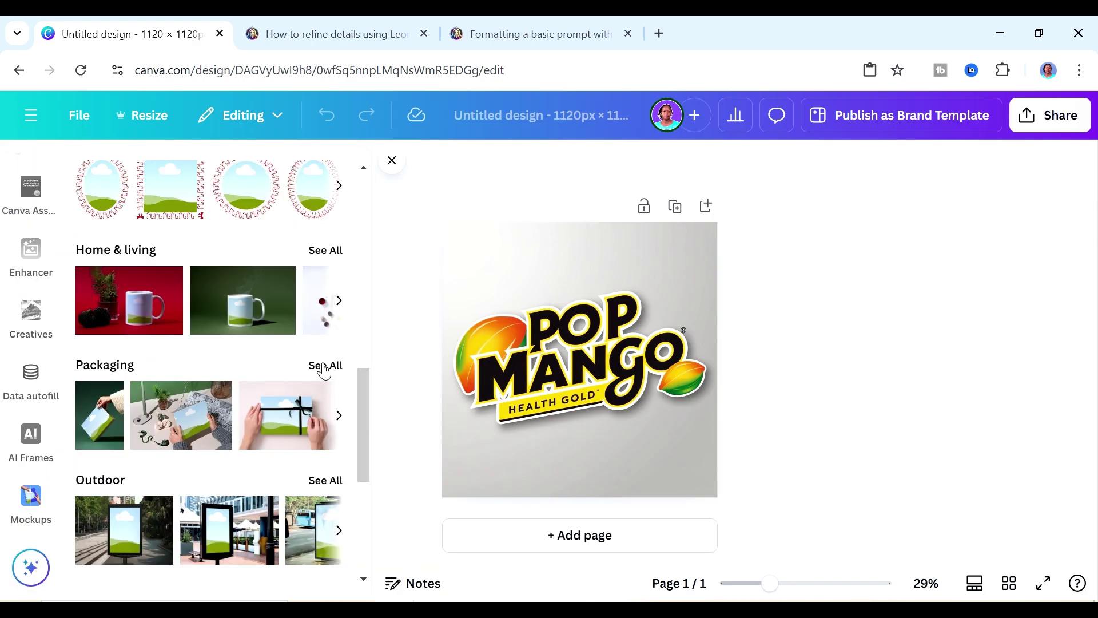
left_click(324, 371)
scroll(361, 310, "down", 10)
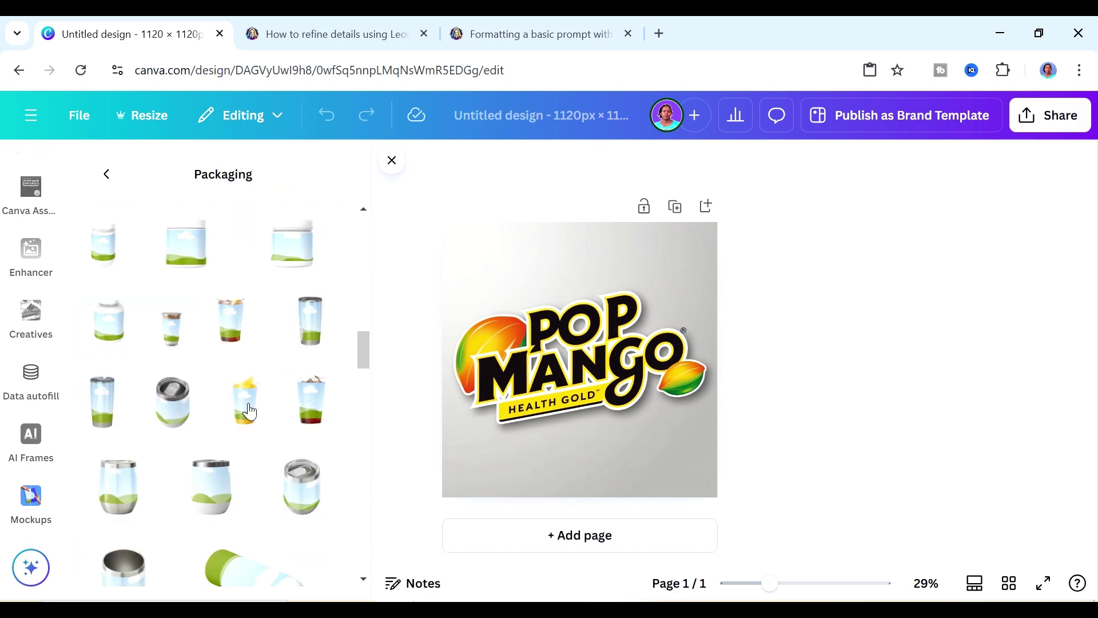
Step: Add the yellow cup mockup behind the Pop Mango logo, then enlarge and centre it on the page
left_click(248, 402)
right_click(595, 354)
mouse_move(686, 336)
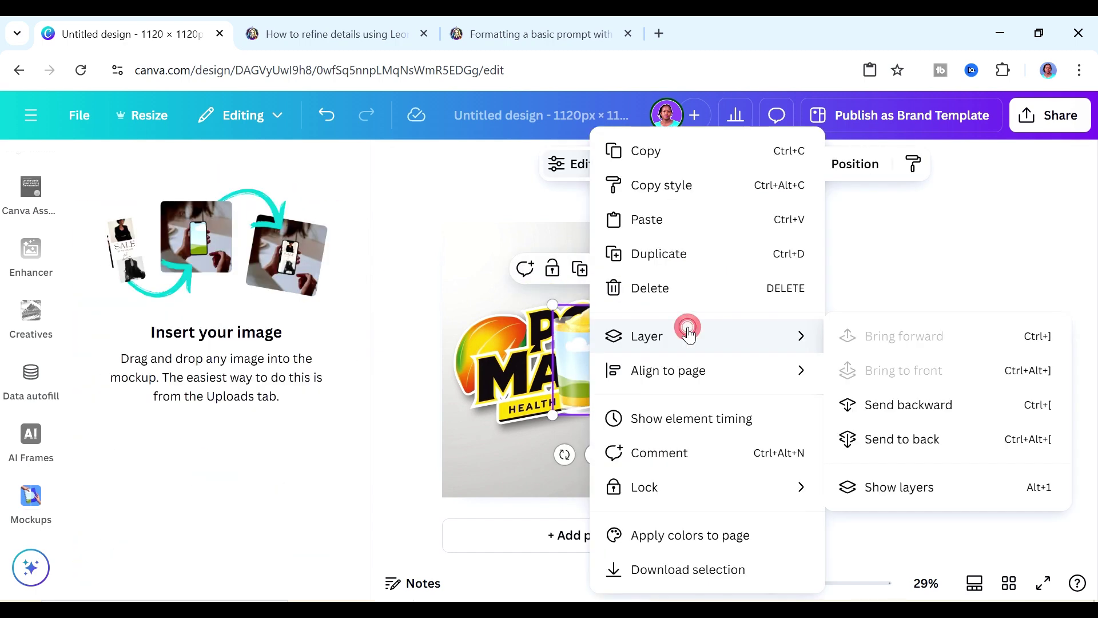
left_click(887, 408)
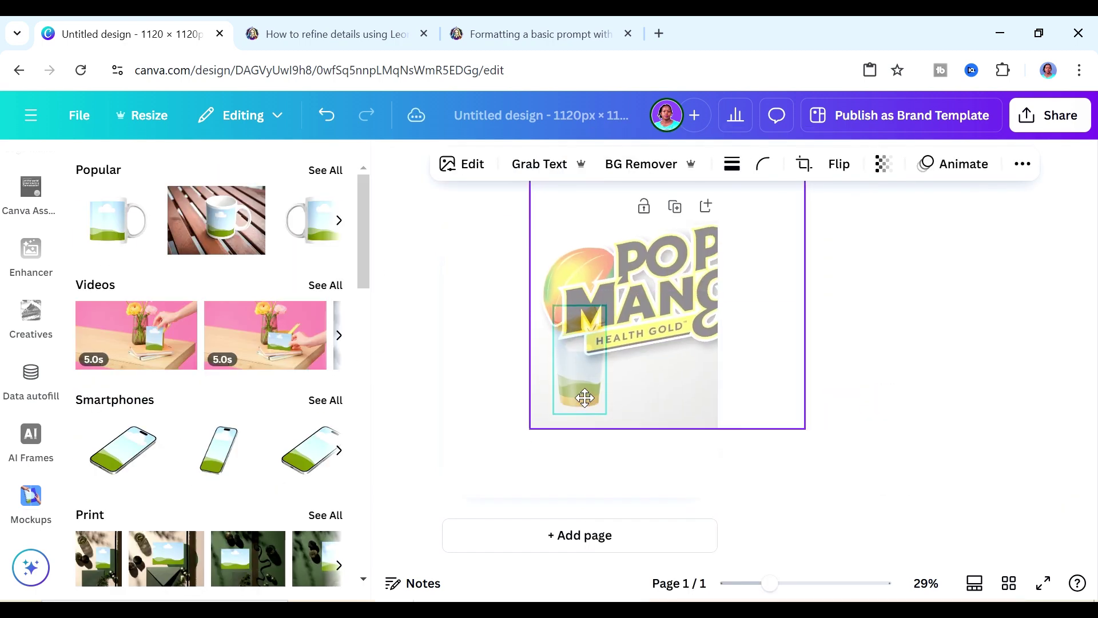
left_click_drag(572, 393, 588, 389)
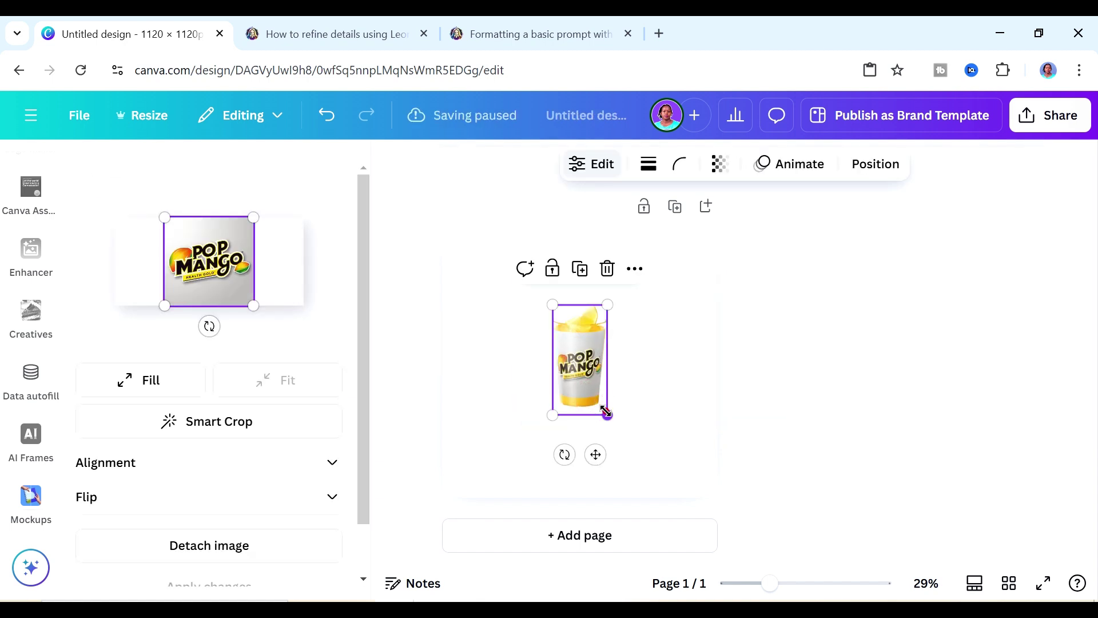
left_click_drag(606, 412, 761, 511)
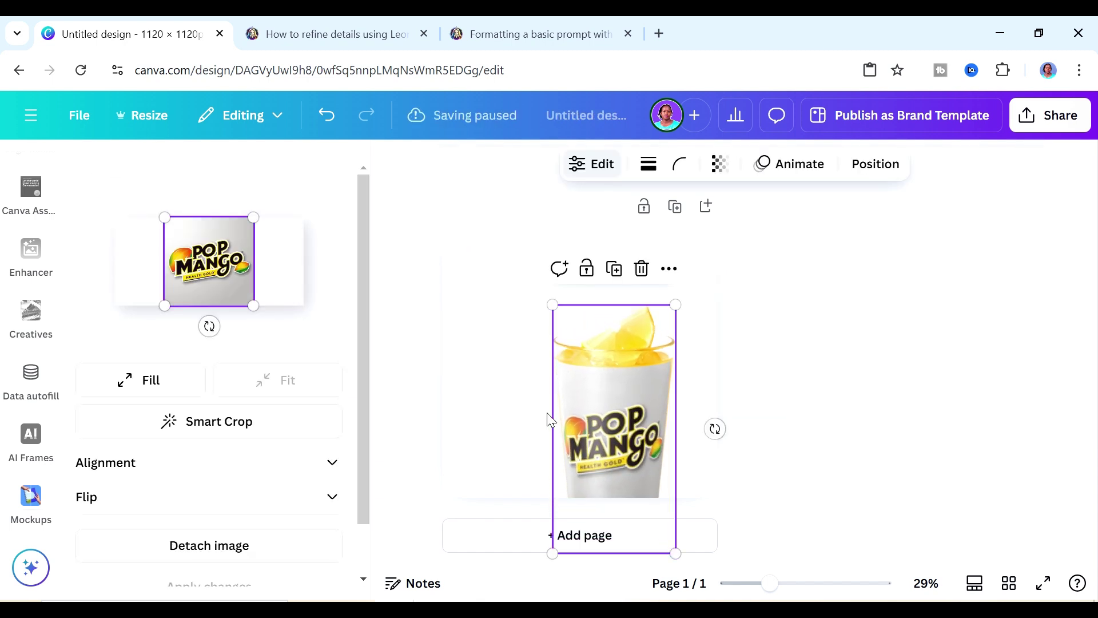
left_click_drag(613, 441, 569, 373)
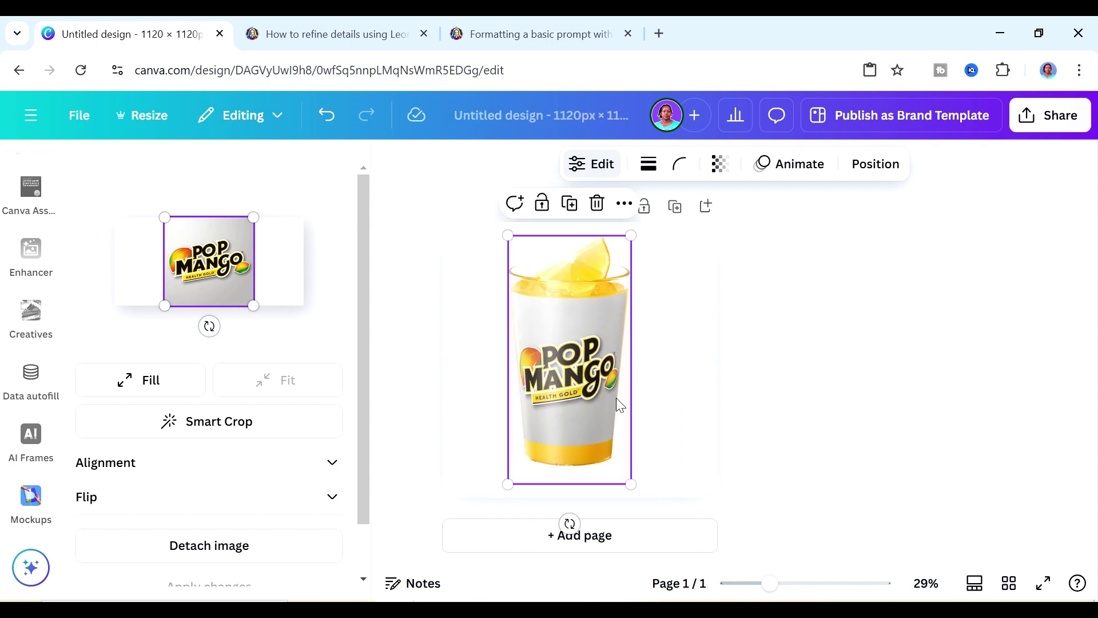
left_click(672, 421)
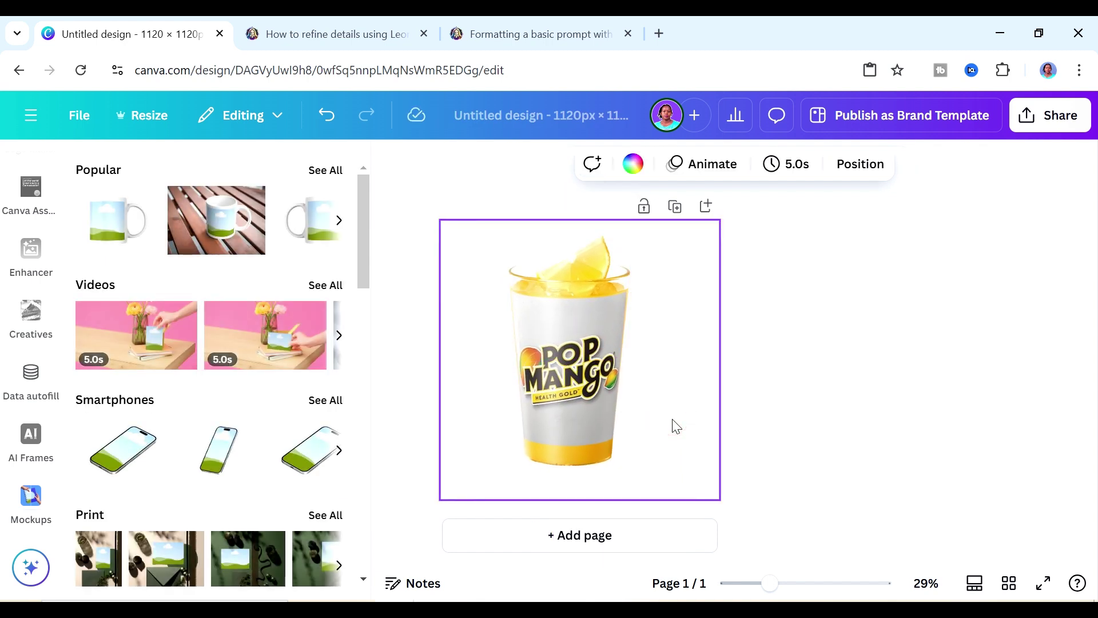